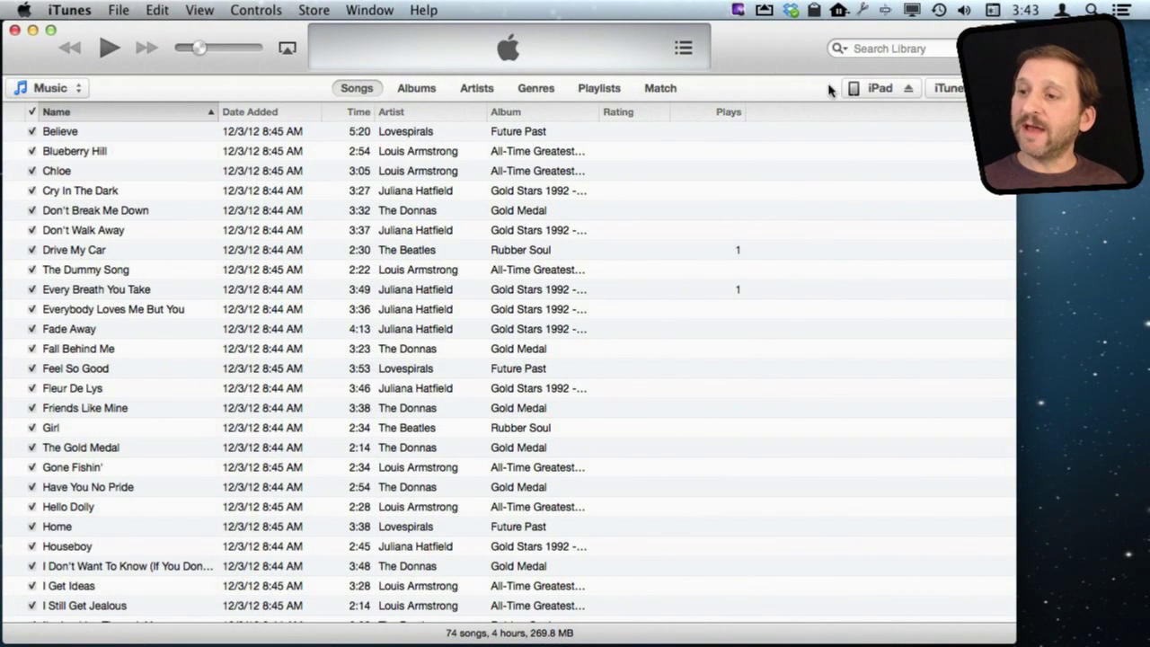
Open the connected iPad 2's Summary page with its capacity and backup details.
{"action": "left_click", "coordinate": [880, 93]}
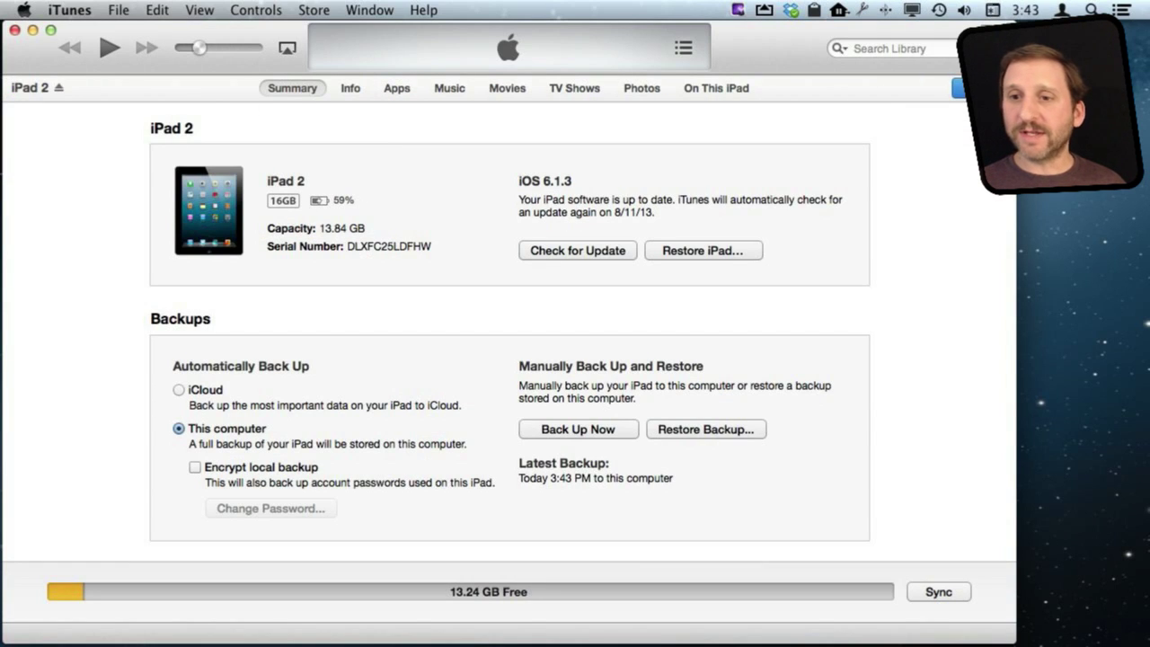
Show the sidebar and open the iPad 2's empty Music list under Devices.
{"action": "left_click", "coordinate": [199, 10]}
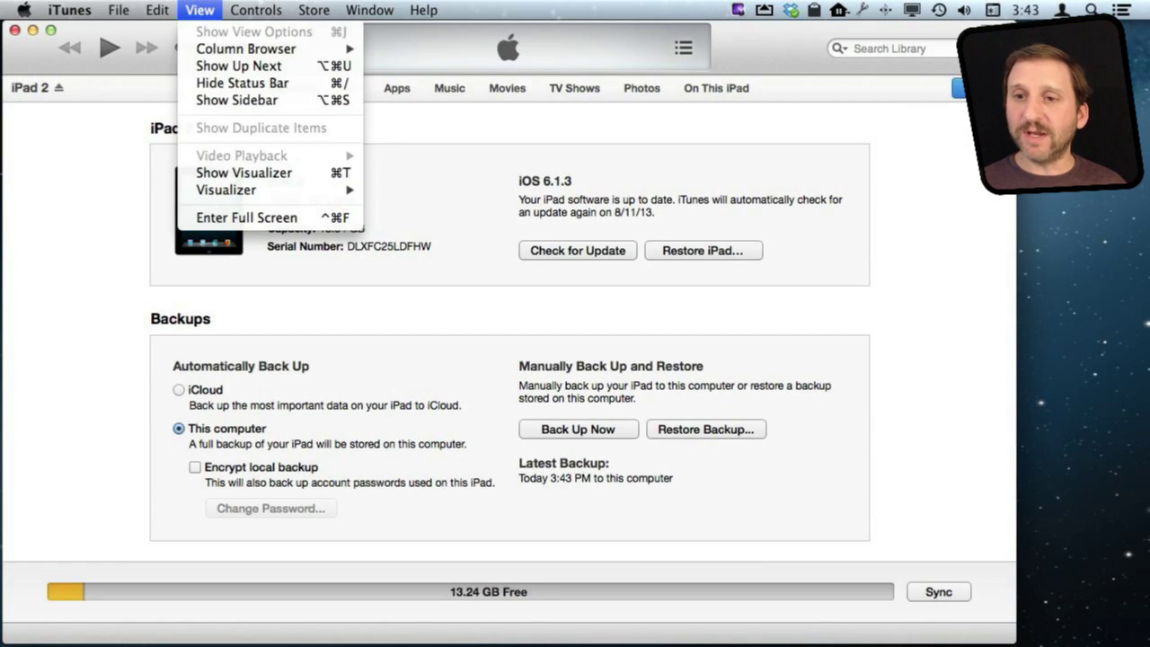
{"action": "left_click", "coordinate": [215, 103]}
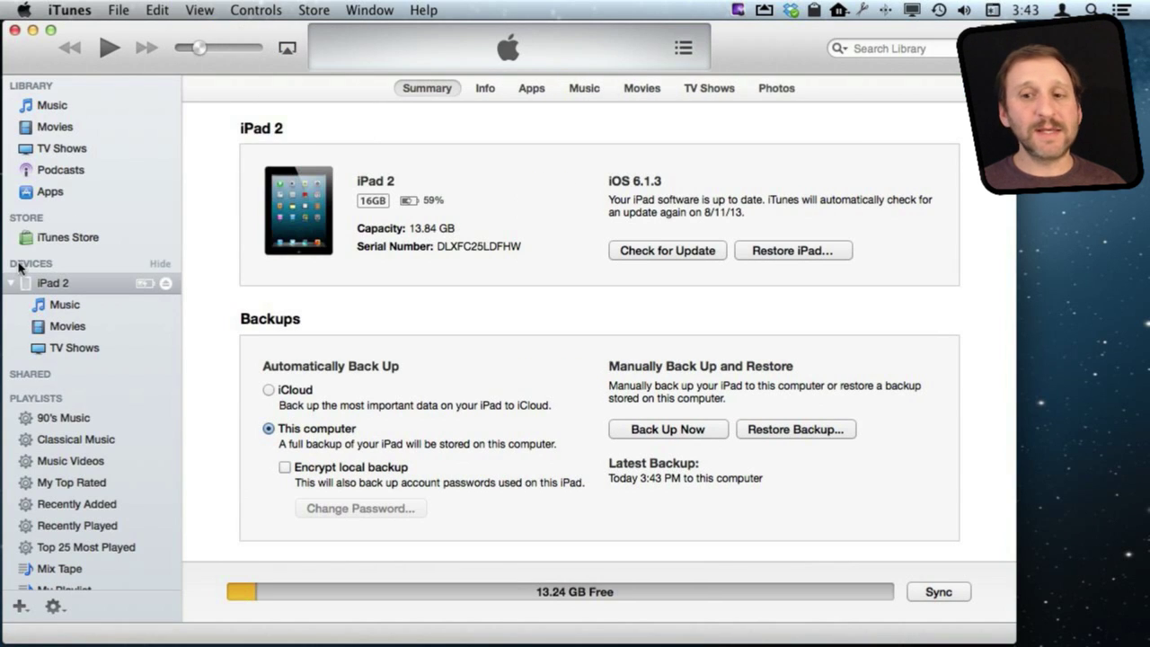
{"action": "left_click", "coordinate": [57, 307]}
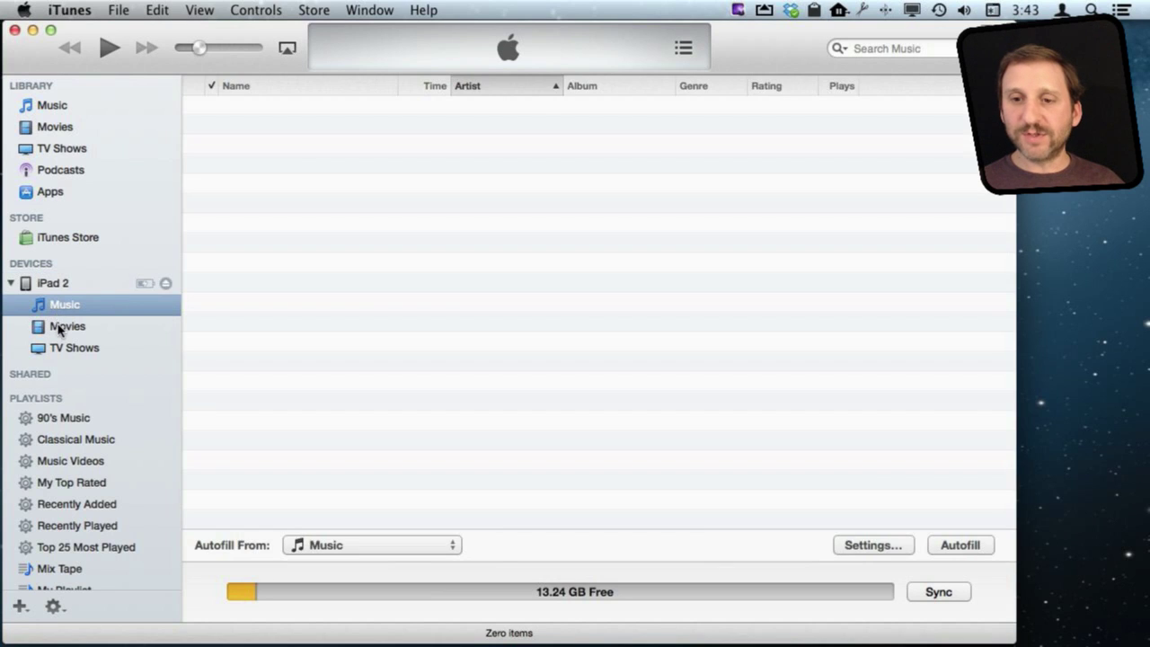
{"action": "left_click", "coordinate": [59, 329]}
{"action": "left_click", "coordinate": [11, 284]}
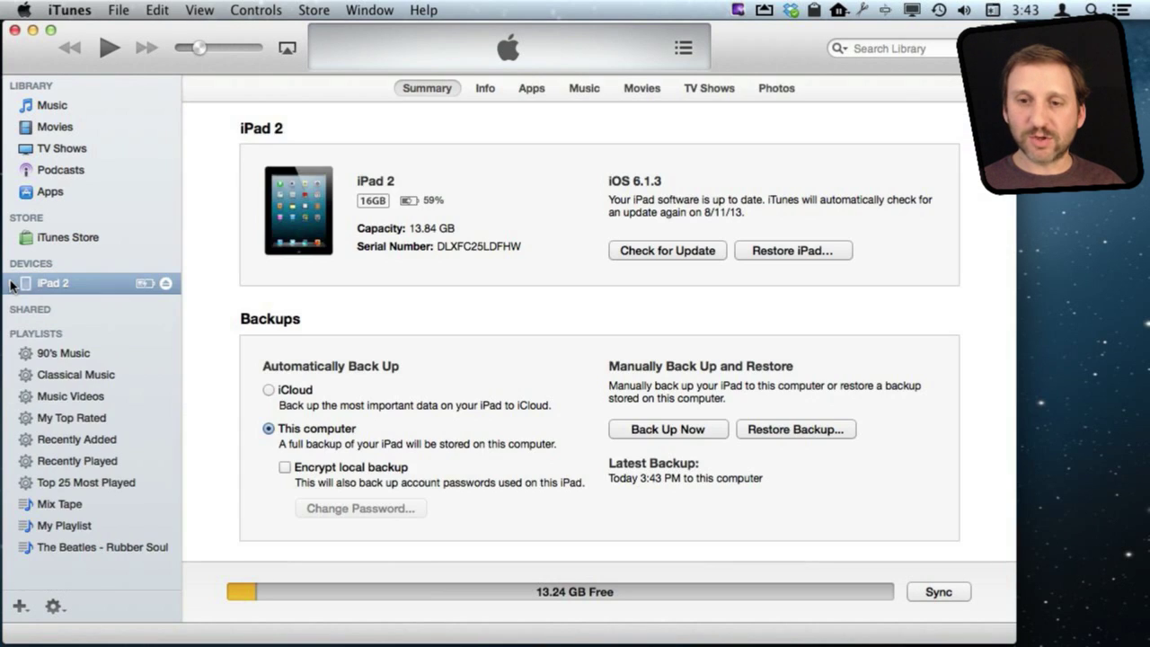
{"action": "left_click", "coordinate": [11, 284]}
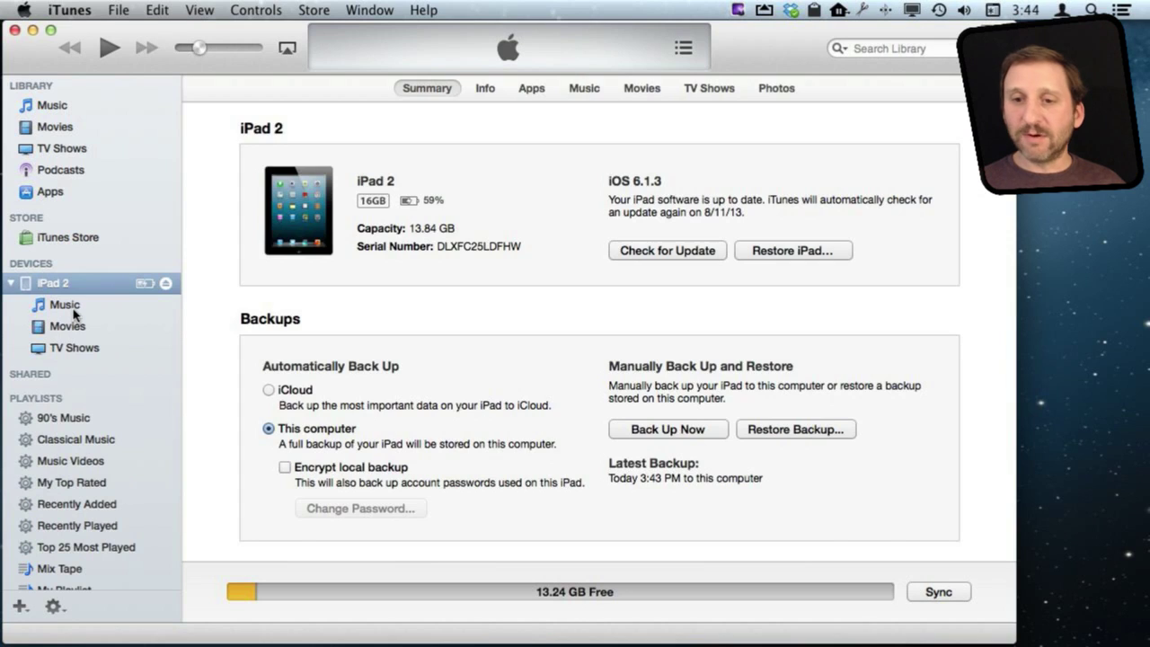
{"action": "left_click", "coordinate": [75, 306]}
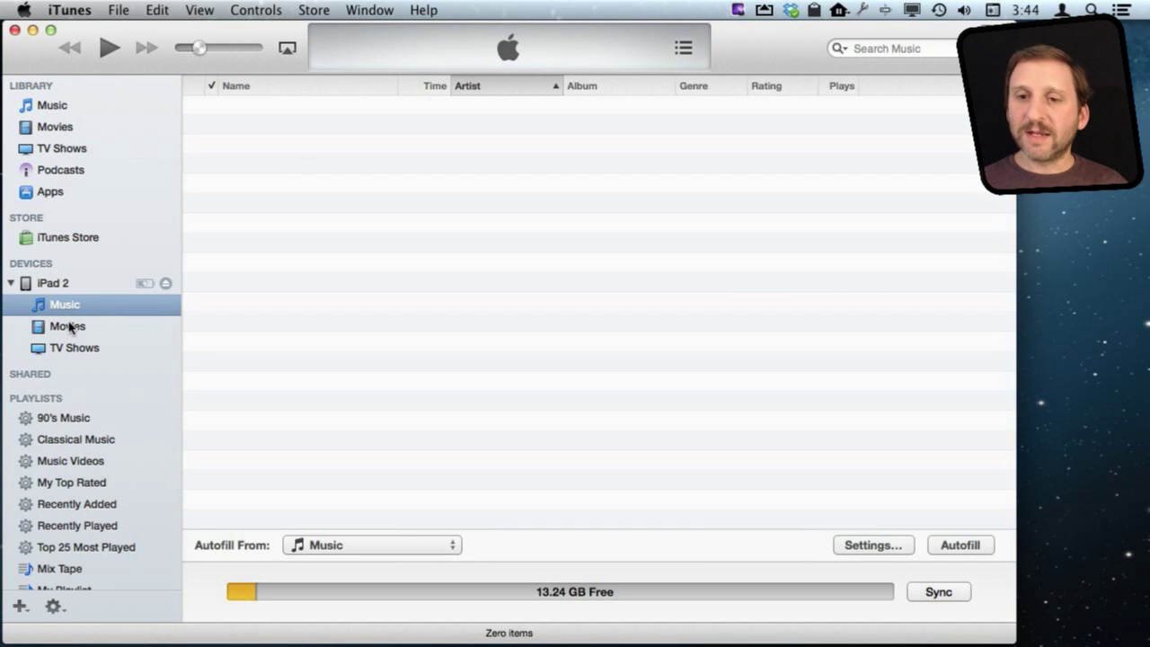
Turn off 'Manually manage music and videos' on the iPad 2 Summary page and confirm.
{"action": "left_click", "coordinate": [57, 285]}
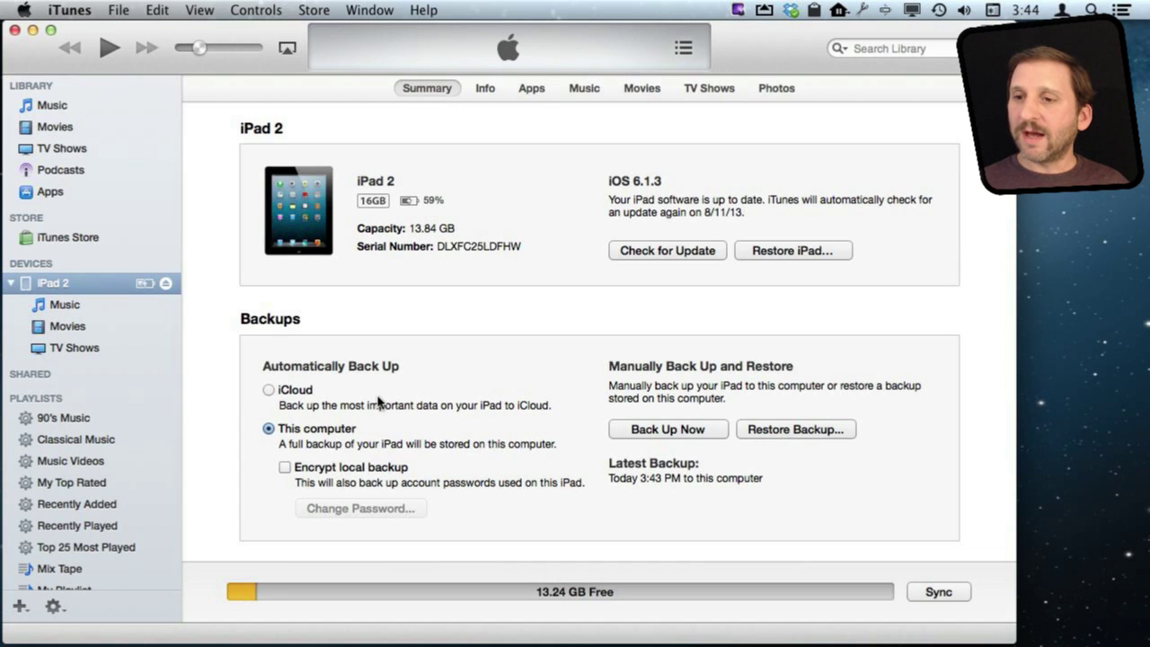
{"action": "scroll", "coordinate": [433, 331], "scroll_direction": "down", "scroll_amount": 5}
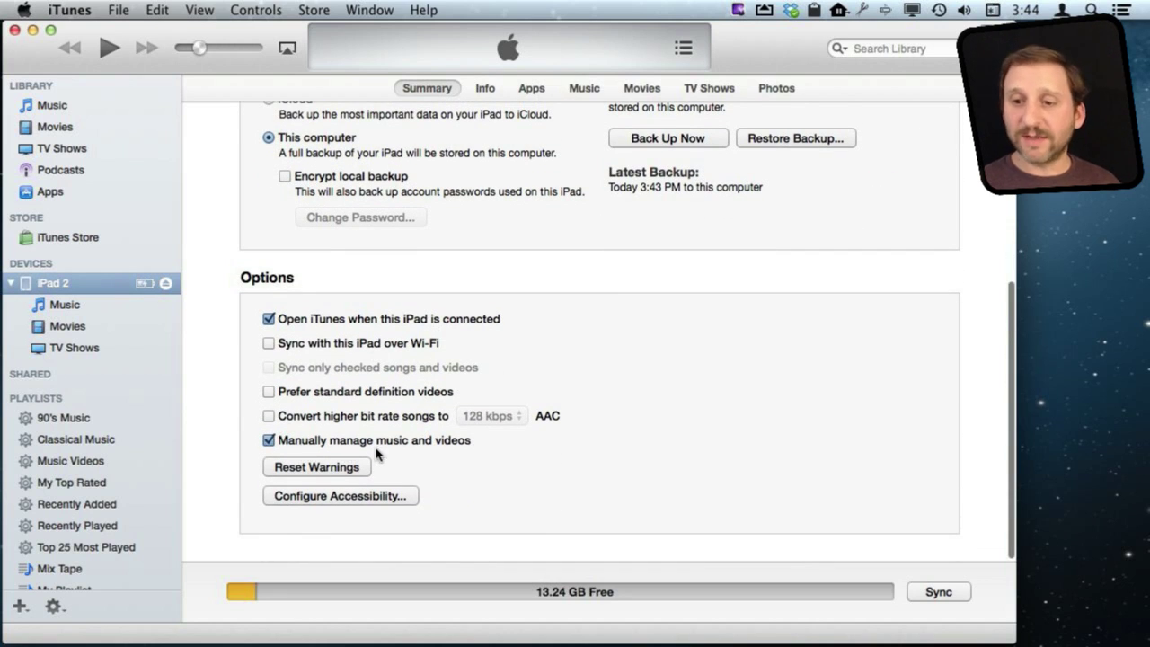
{"action": "left_click", "coordinate": [270, 441]}
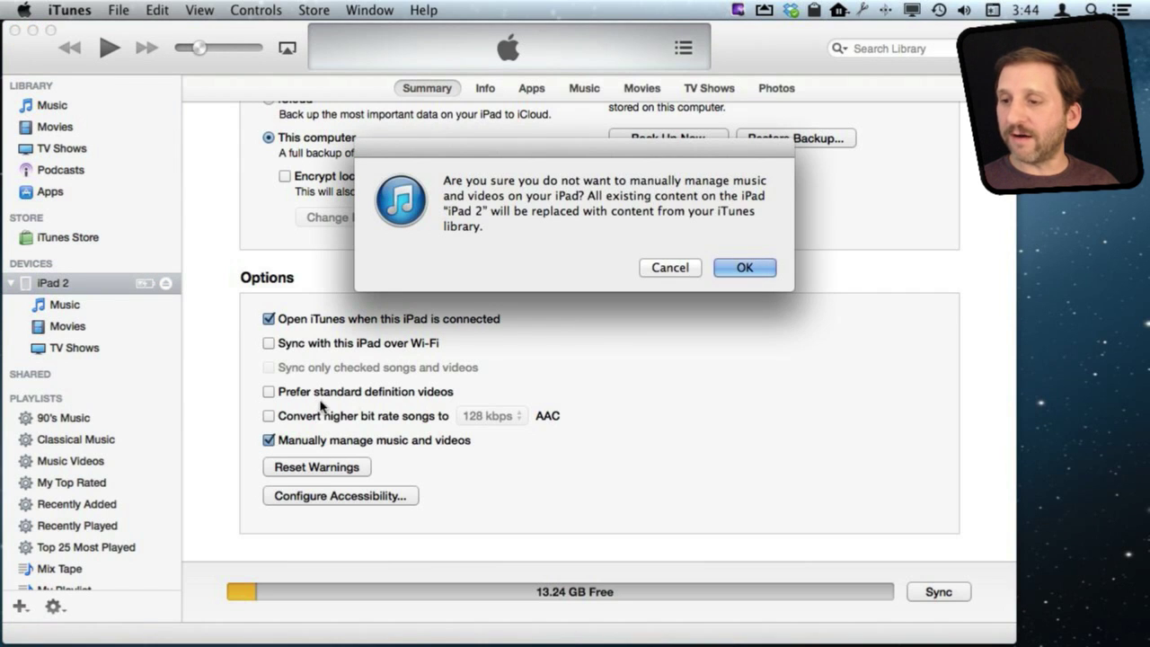
{"action": "left_click", "coordinate": [742, 267]}
{"action": "scroll", "coordinate": [651, 239], "scroll_direction": "up", "scroll_amount": 5}
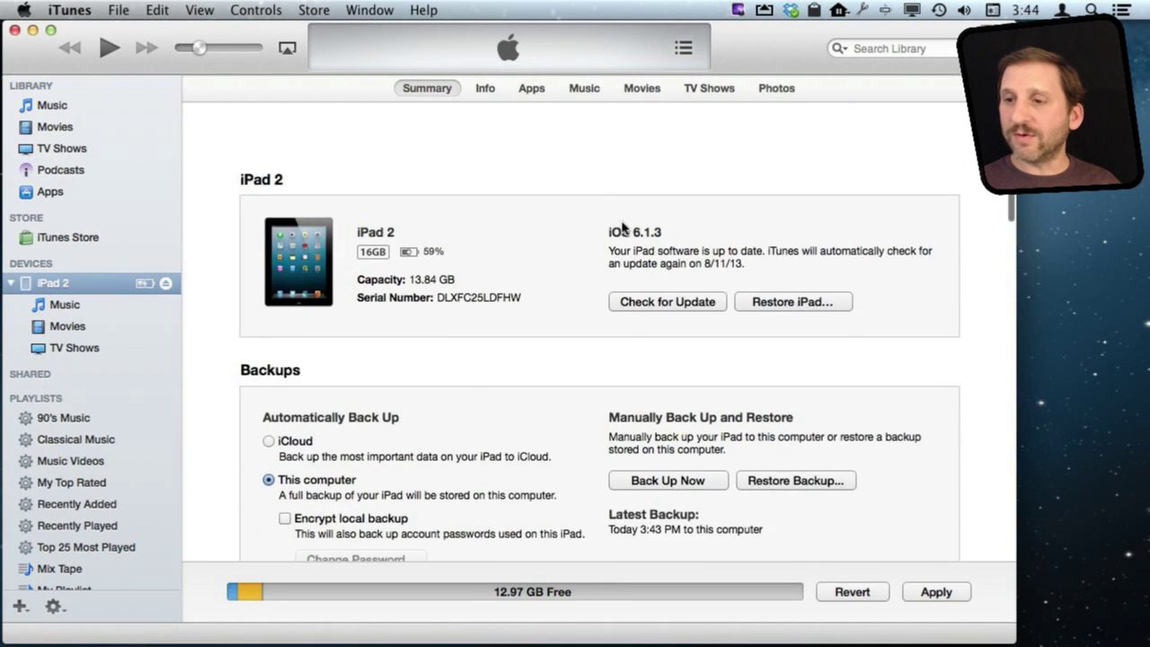
Sync music from selected artists only: The Donnas and Juliana Hatfield.
{"action": "left_click", "coordinate": [594, 92]}
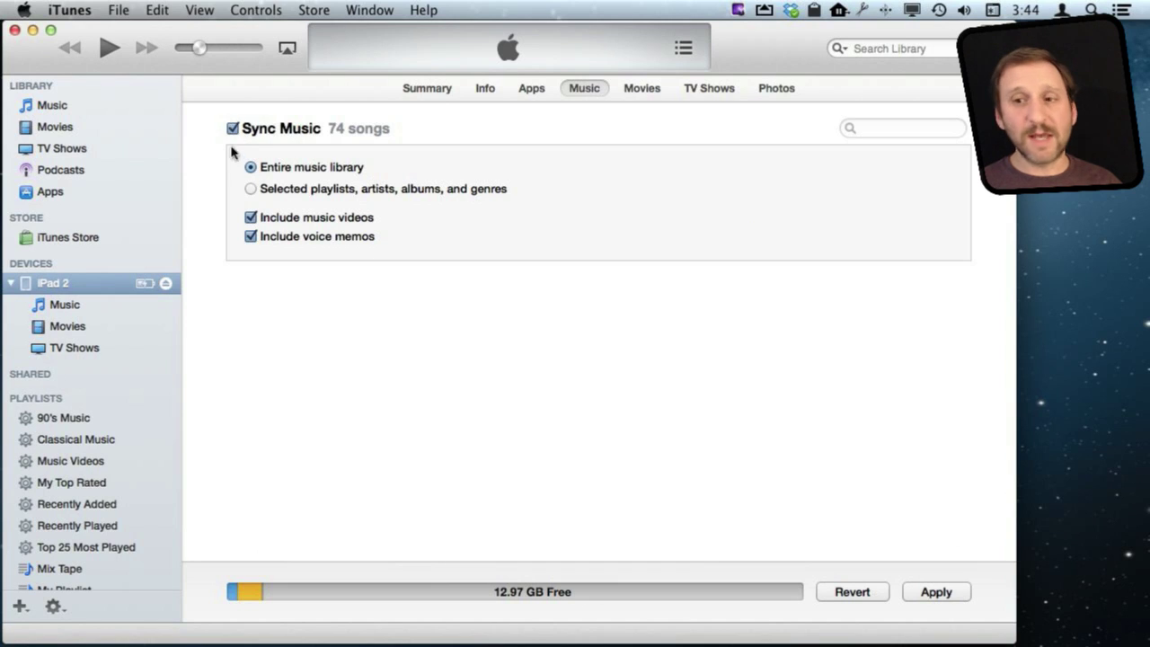
{"action": "left_click", "coordinate": [252, 189]}
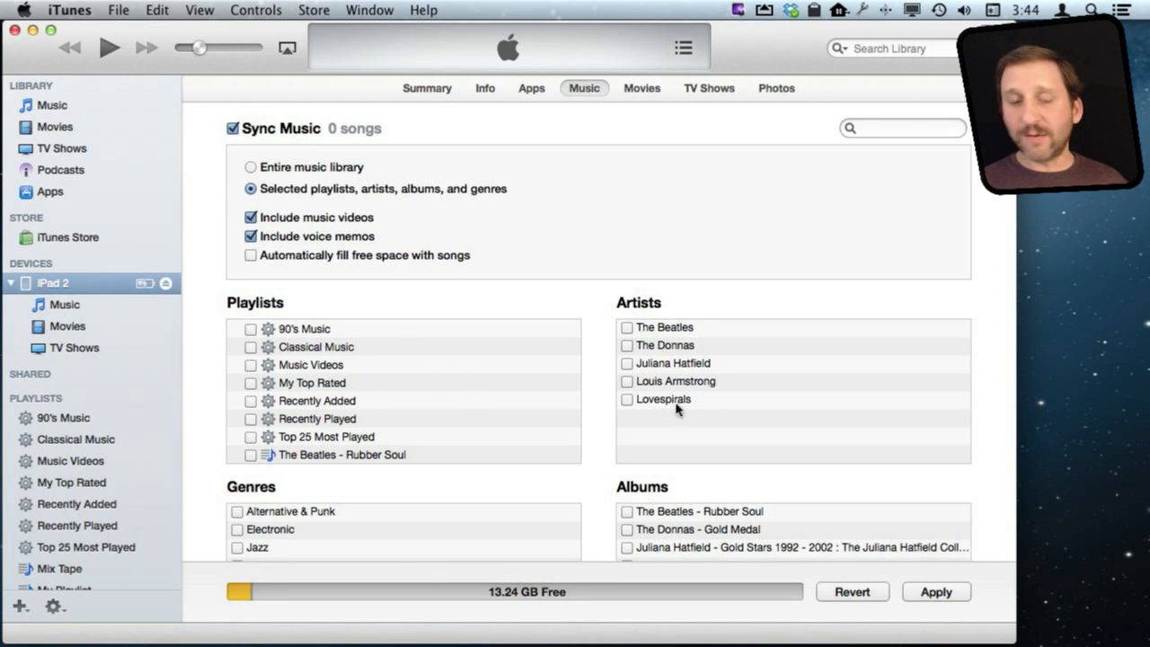
{"action": "left_click", "coordinate": [626, 345]}
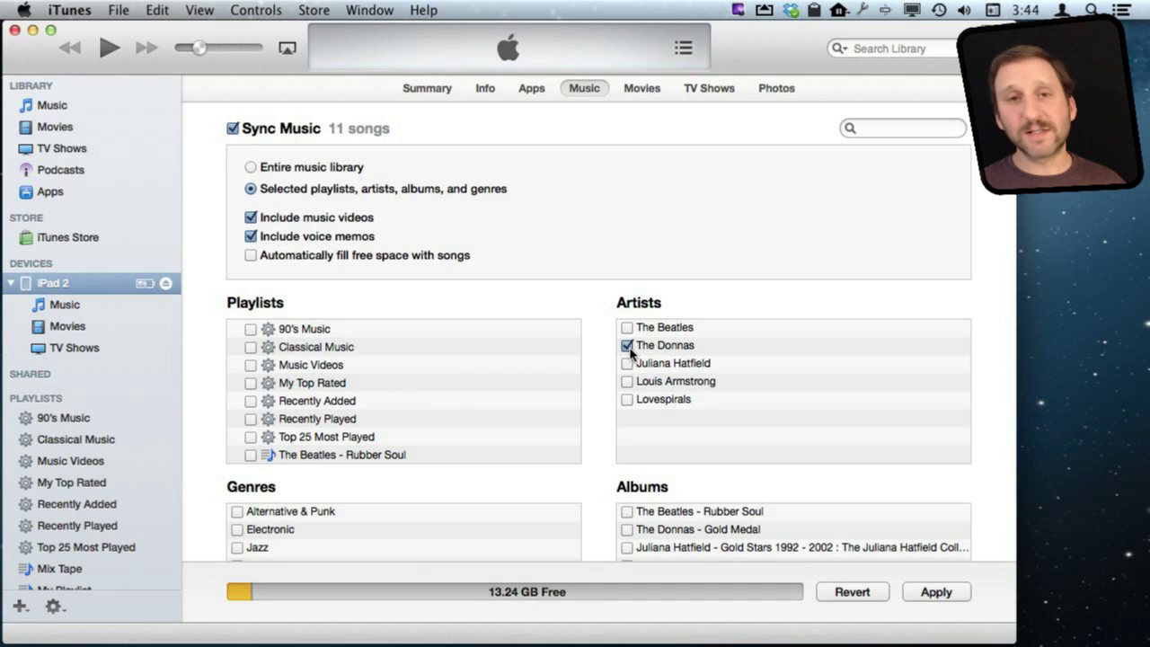
{"action": "left_click", "coordinate": [627, 363]}
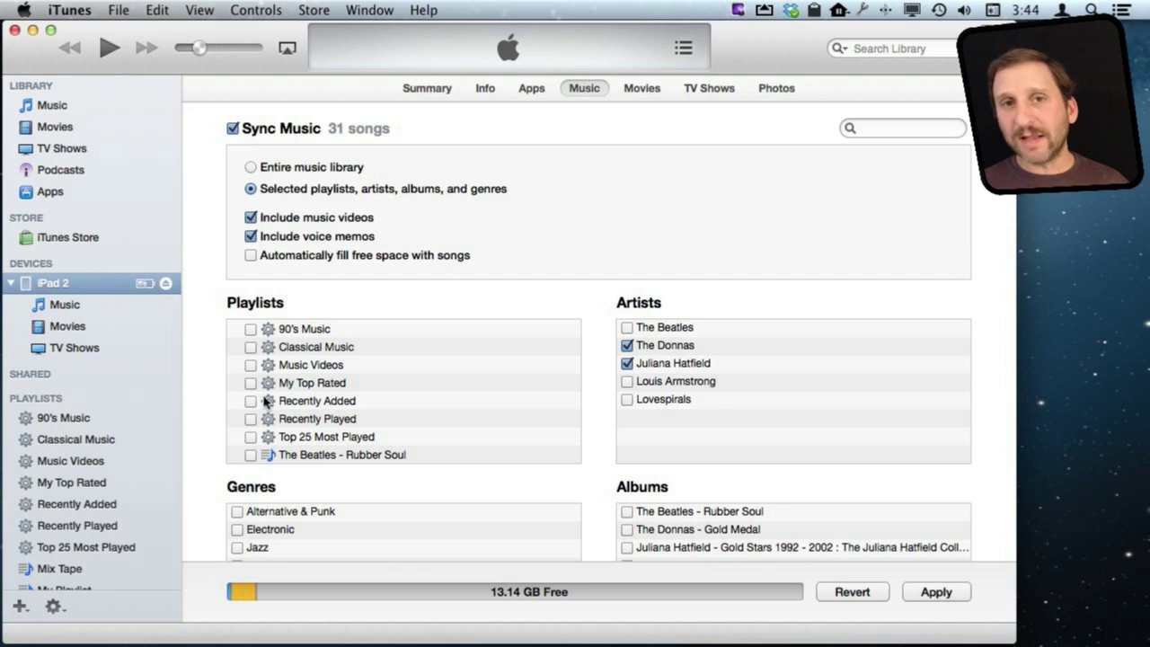
{"action": "scroll", "coordinate": [265, 388], "scroll_direction": "down", "scroll_amount": 2}
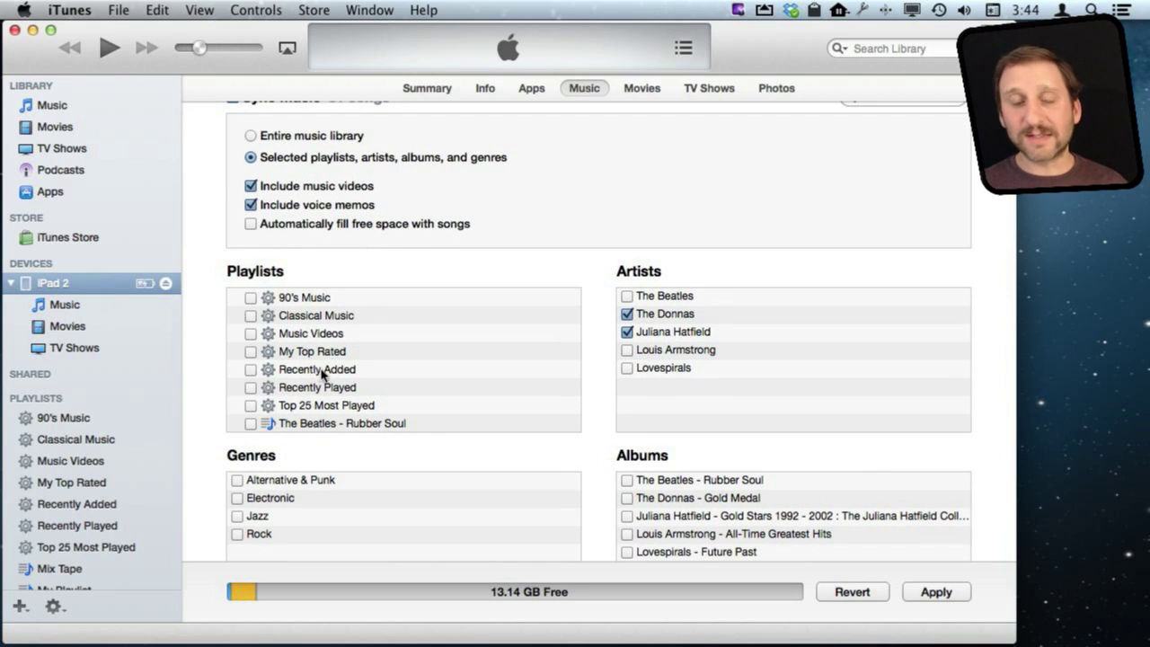
{"action": "scroll", "coordinate": [321, 368], "scroll_direction": "up", "scroll_amount": 2}
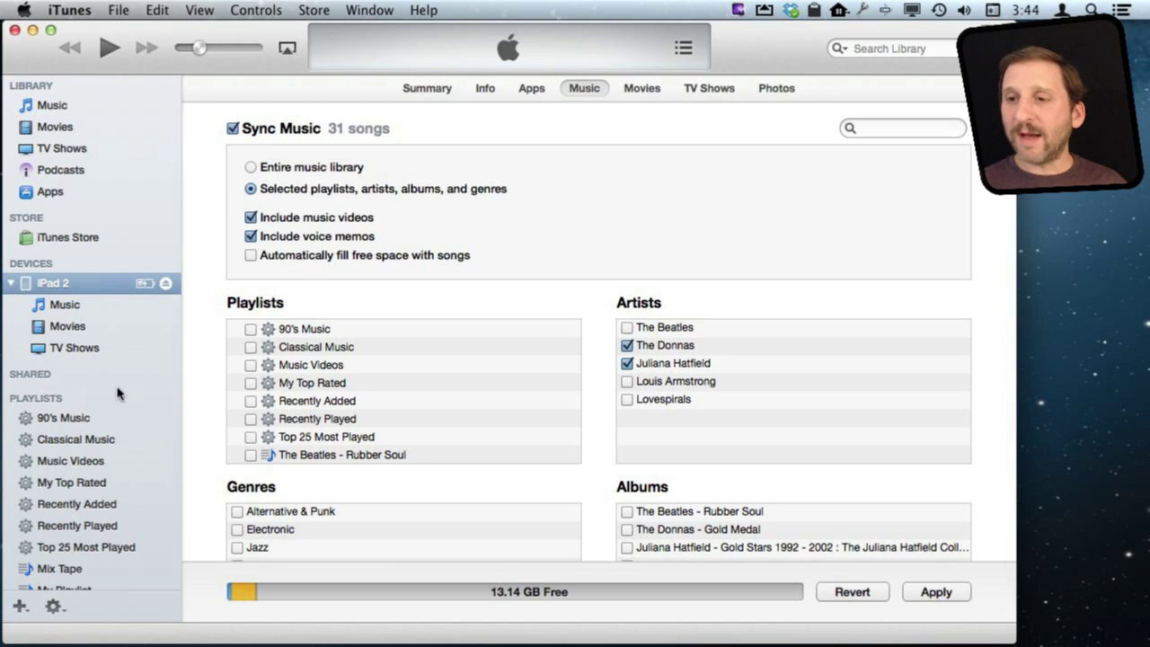
{"action": "left_click", "coordinate": [643, 96]}
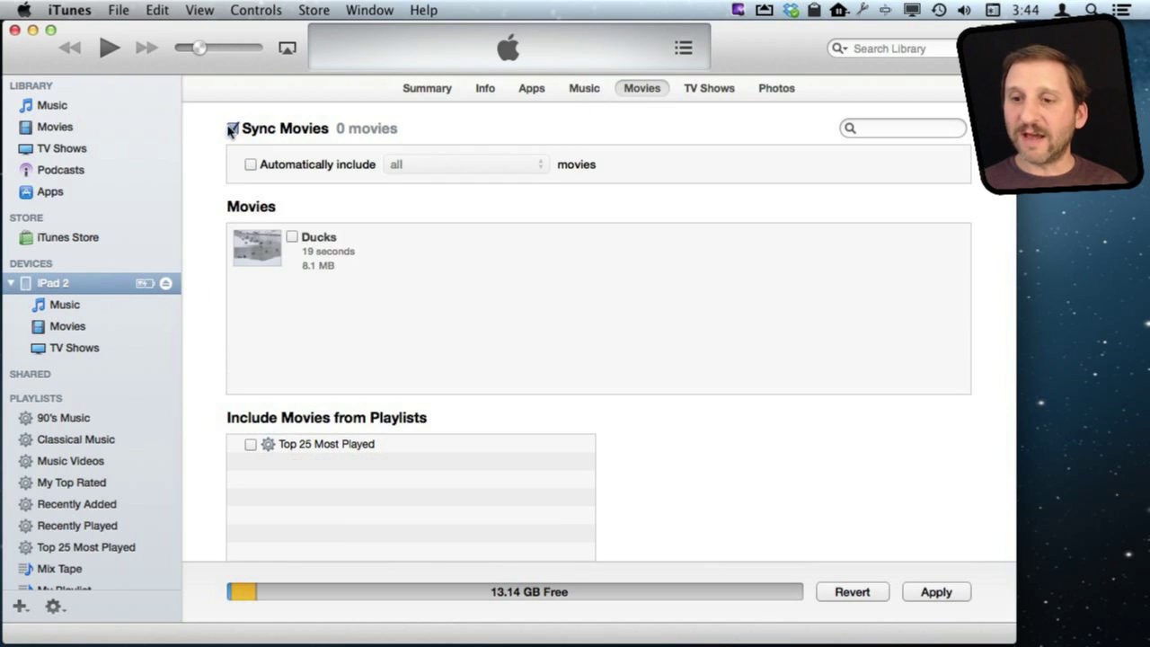
Turn off movie syncing and music syncing for the iPad 2.
{"action": "left_click", "coordinate": [292, 236]}
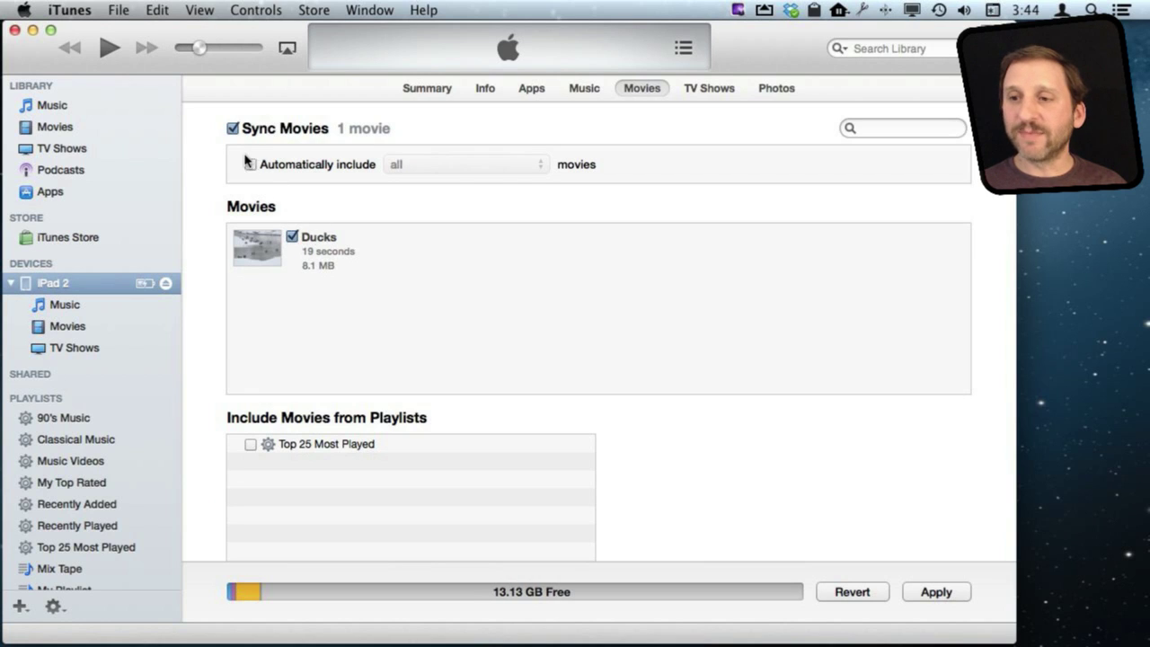
{"action": "left_click", "coordinate": [233, 128]}
{"action": "left_click", "coordinate": [585, 91]}
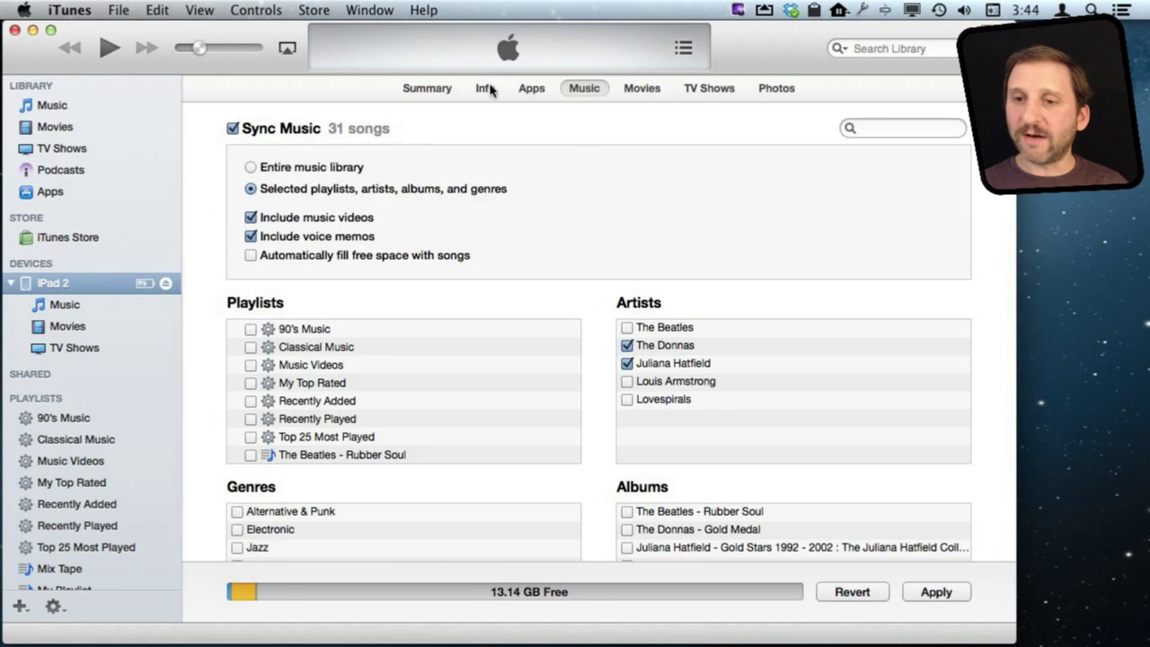
{"action": "left_click", "coordinate": [234, 129]}
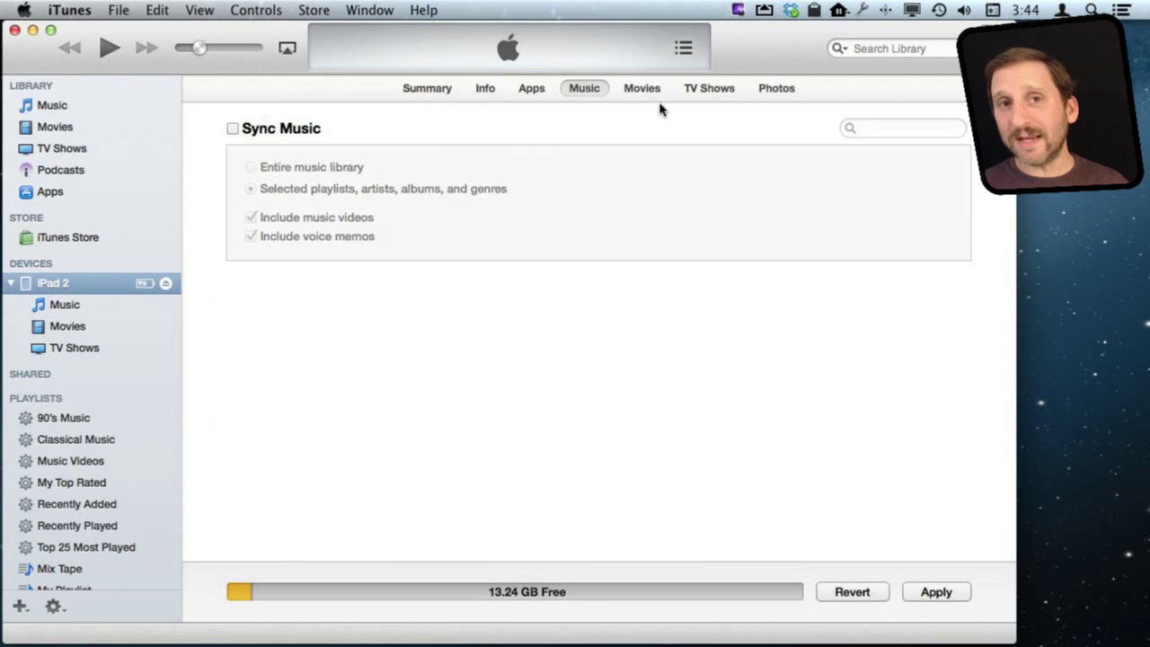
Turn on 'Manually manage music and videos' in the Summary and apply it.
{"action": "left_click", "coordinate": [429, 89]}
{"action": "scroll", "coordinate": [360, 395], "scroll_direction": "down", "scroll_amount": 10}
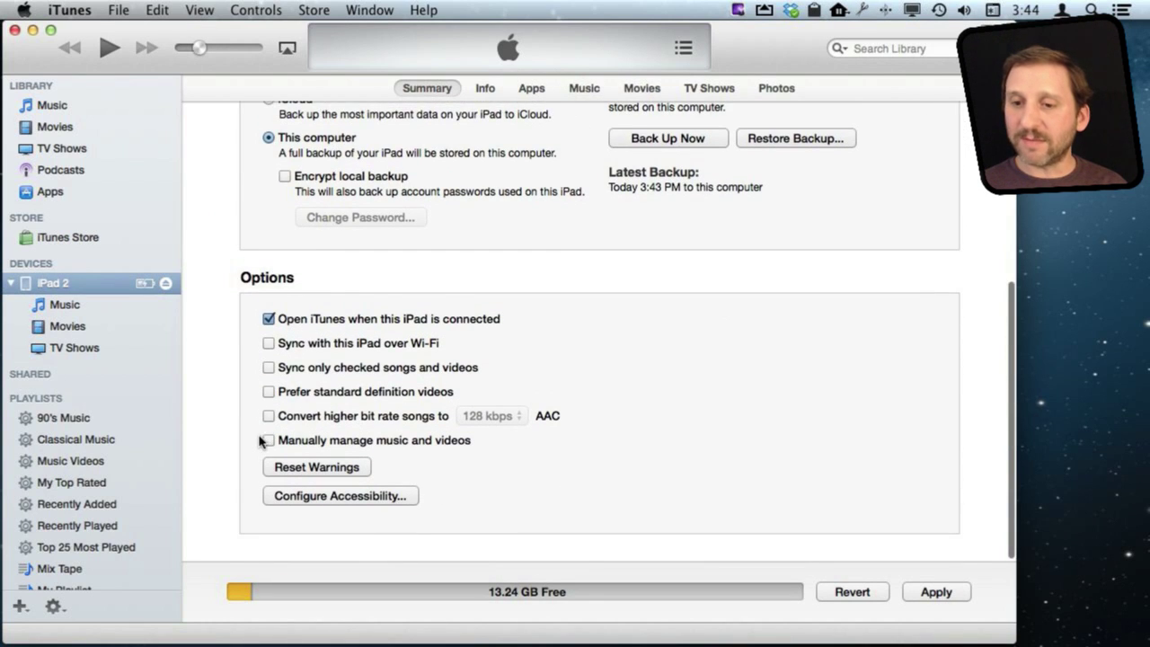
{"action": "left_click", "coordinate": [269, 440]}
{"action": "left_click", "coordinate": [933, 597]}
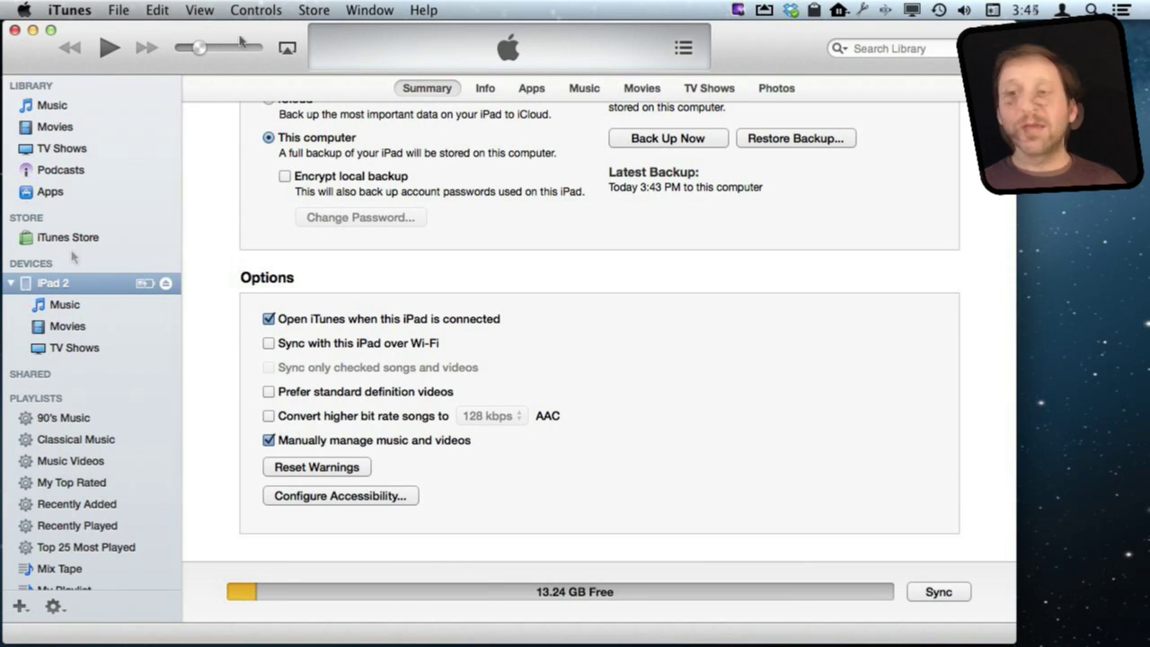
{"action": "scroll", "coordinate": [337, 257], "scroll_direction": "up", "scroll_amount": 5}
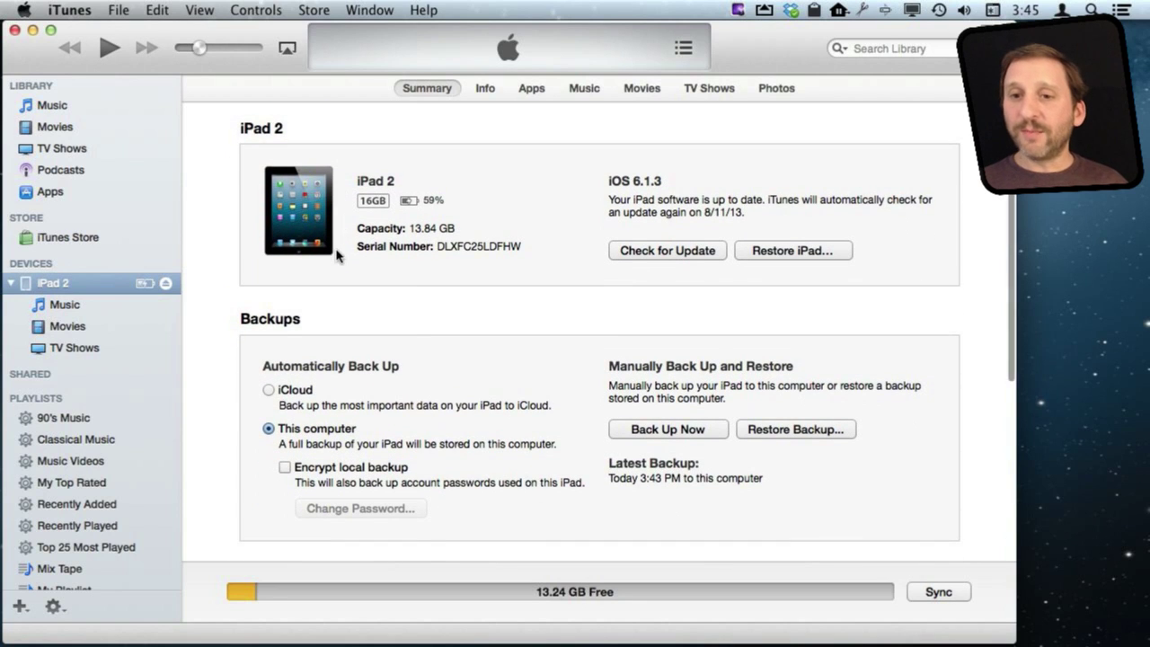
{"action": "left_click", "coordinate": [63, 105]}
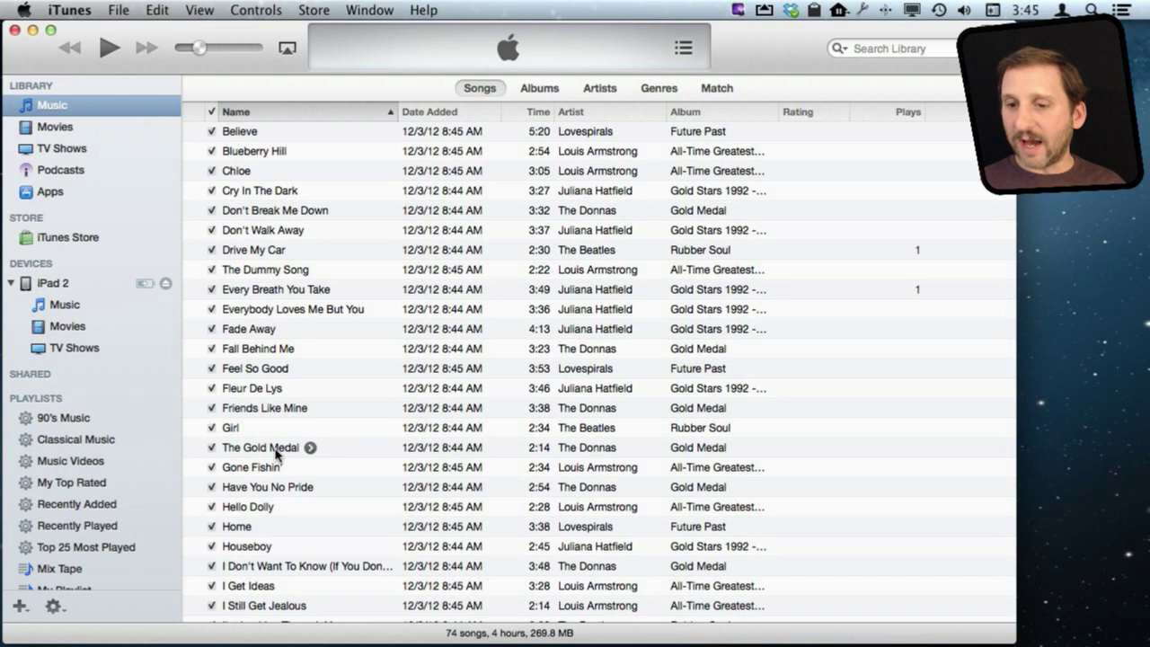
Copy 'Have You No Pride' from the library onto the iPad 2, keeping it on the device.
{"action": "mouse_move", "coordinate": [268, 488]}
{"action": "left_mouse_down"}
{"action": "mouse_move", "coordinate": [78, 320]}
{"action": "mouse_move", "coordinate": [66, 326]}
{"action": "mouse_move", "coordinate": [85, 312]}
{"action": "left_mouse_up"}
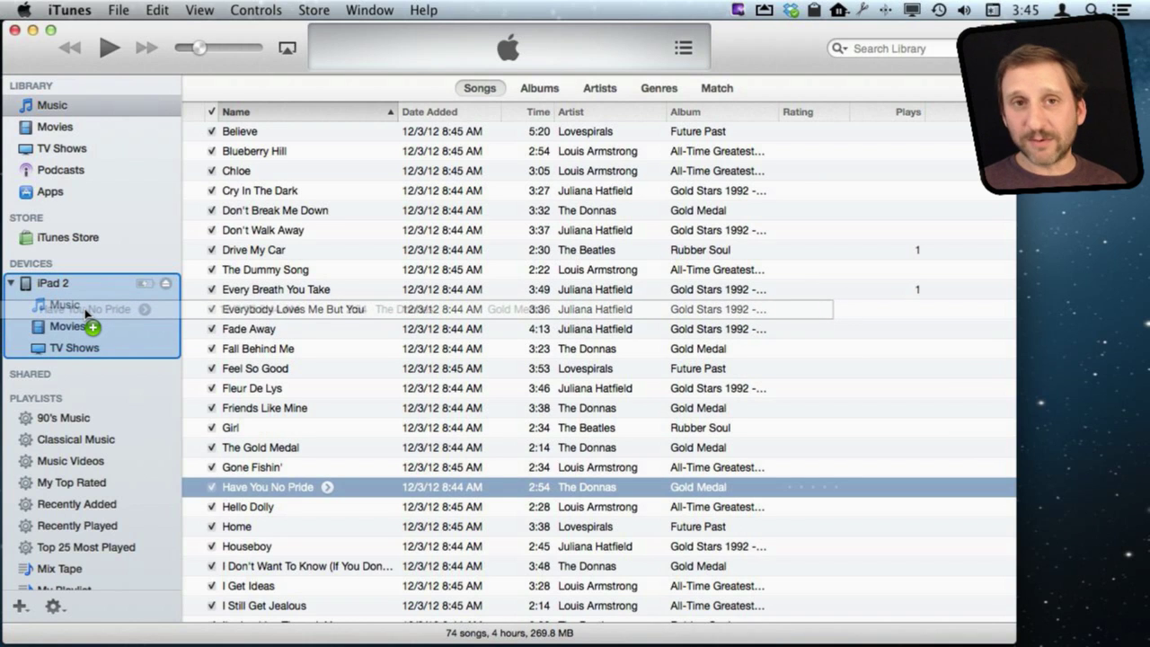
{"action": "left_click_drag", "start_coordinate": [86, 311], "coordinate": [90, 318]}
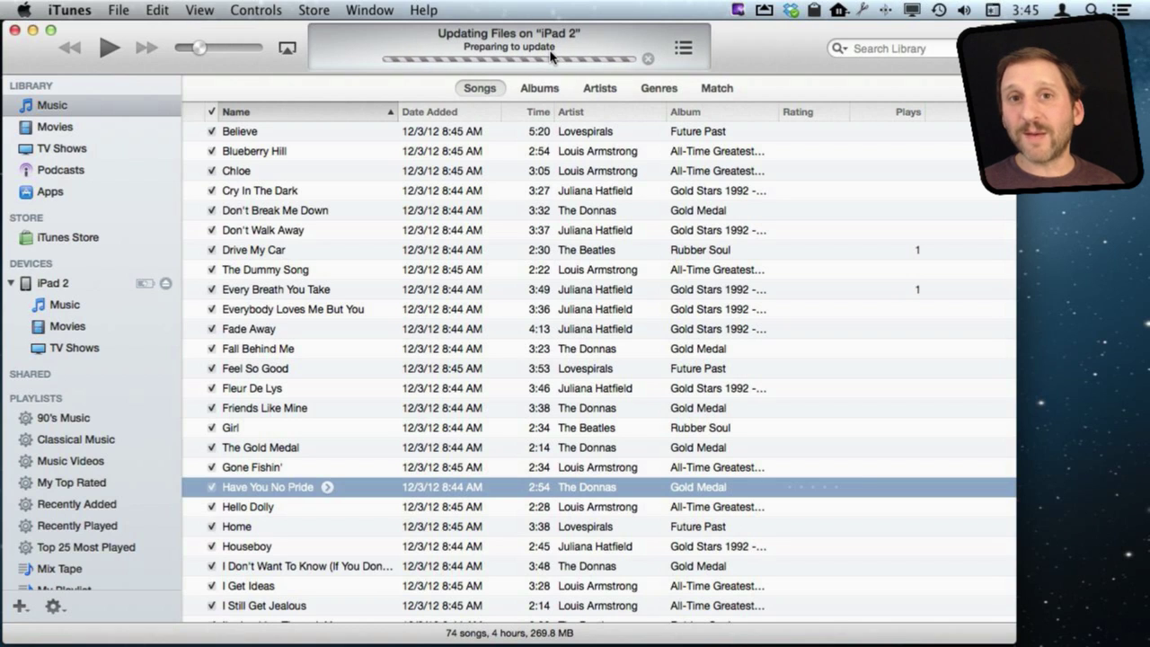
{"action": "left_click", "coordinate": [56, 305]}
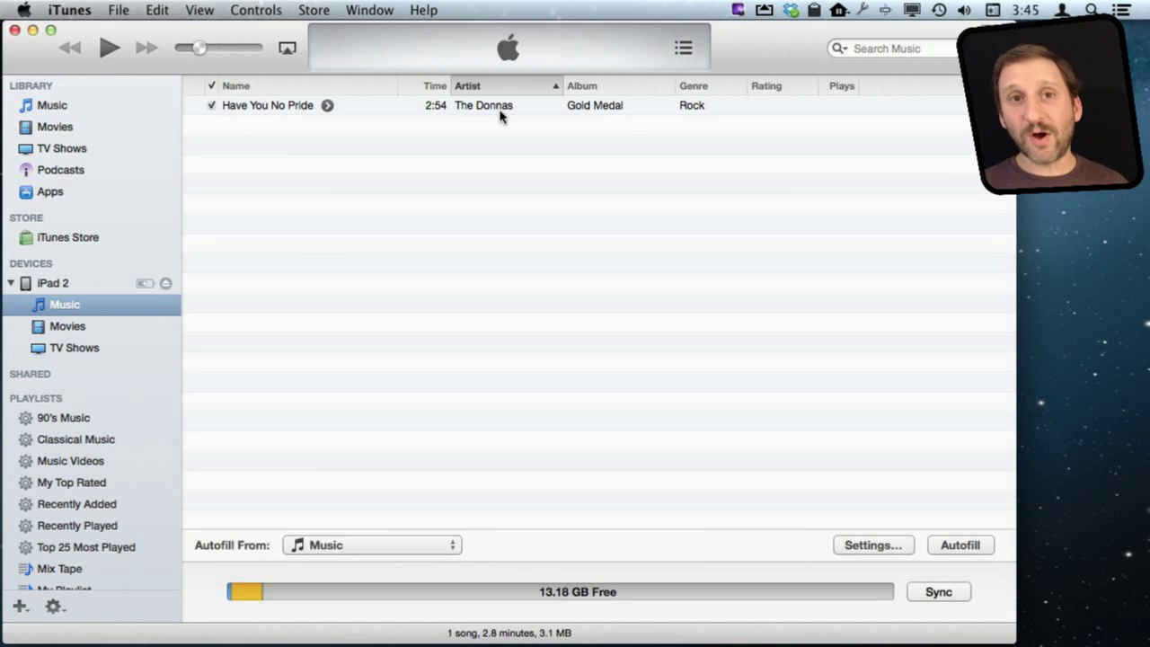
{"action": "left_click", "coordinate": [279, 114]}
{"action": "key", "text": "Delete"}
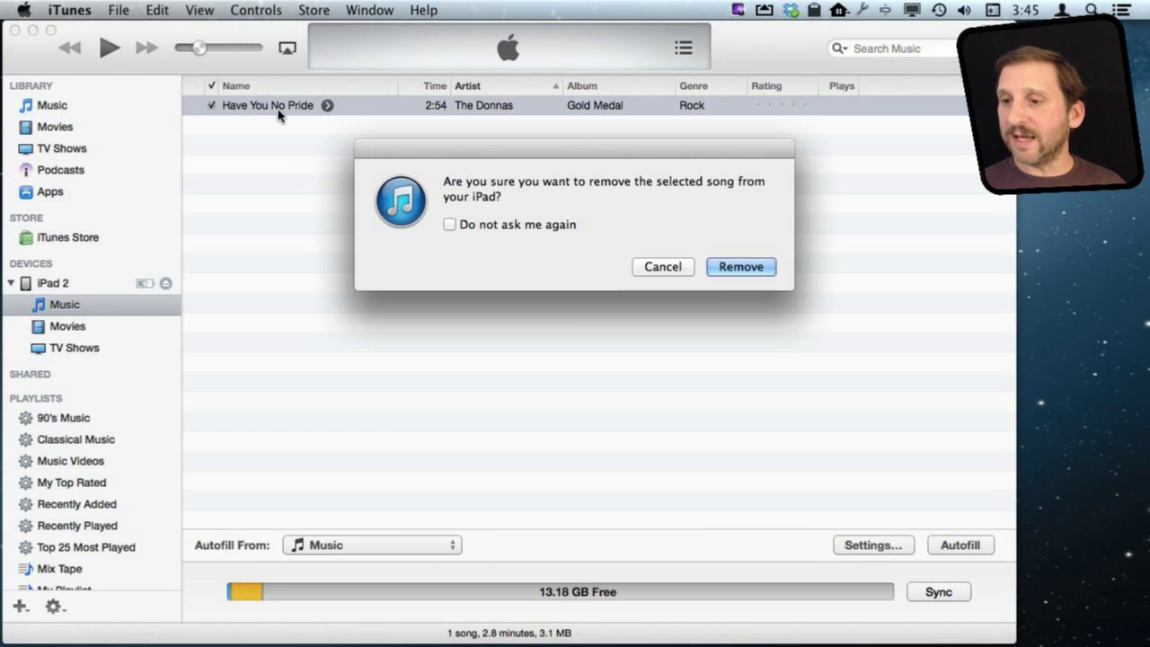
{"action": "left_click", "coordinate": [657, 265]}
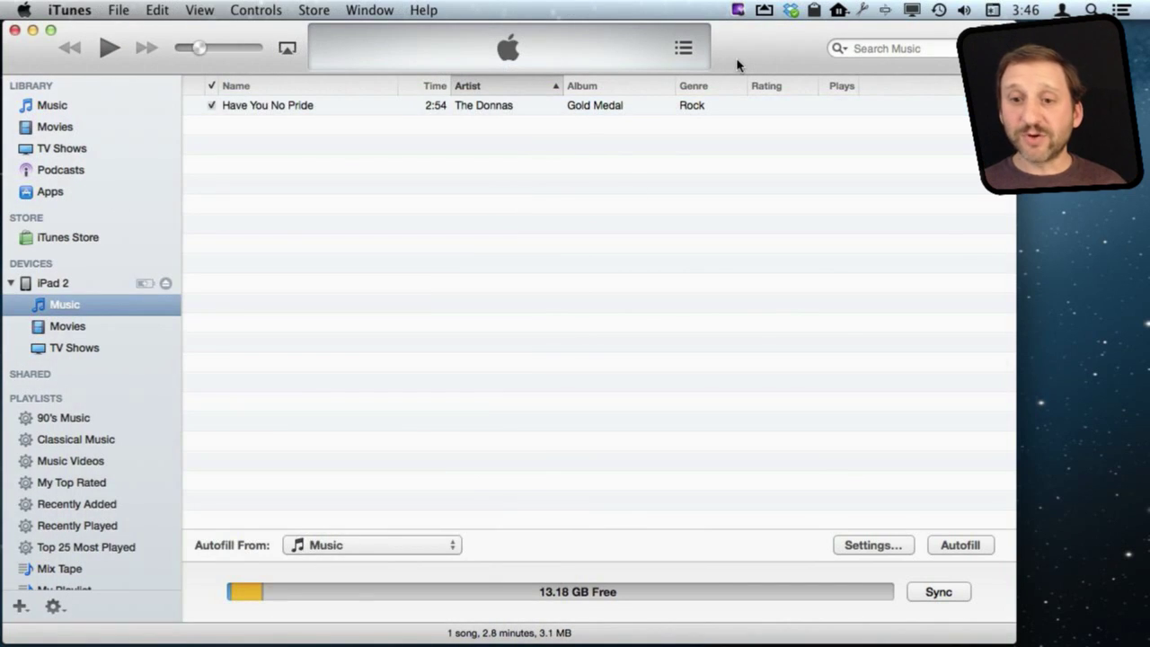
Copy the Ducks video from Library Movies onto the iPad 2 and confirm it's listed.
{"action": "left_click", "coordinate": [61, 329]}
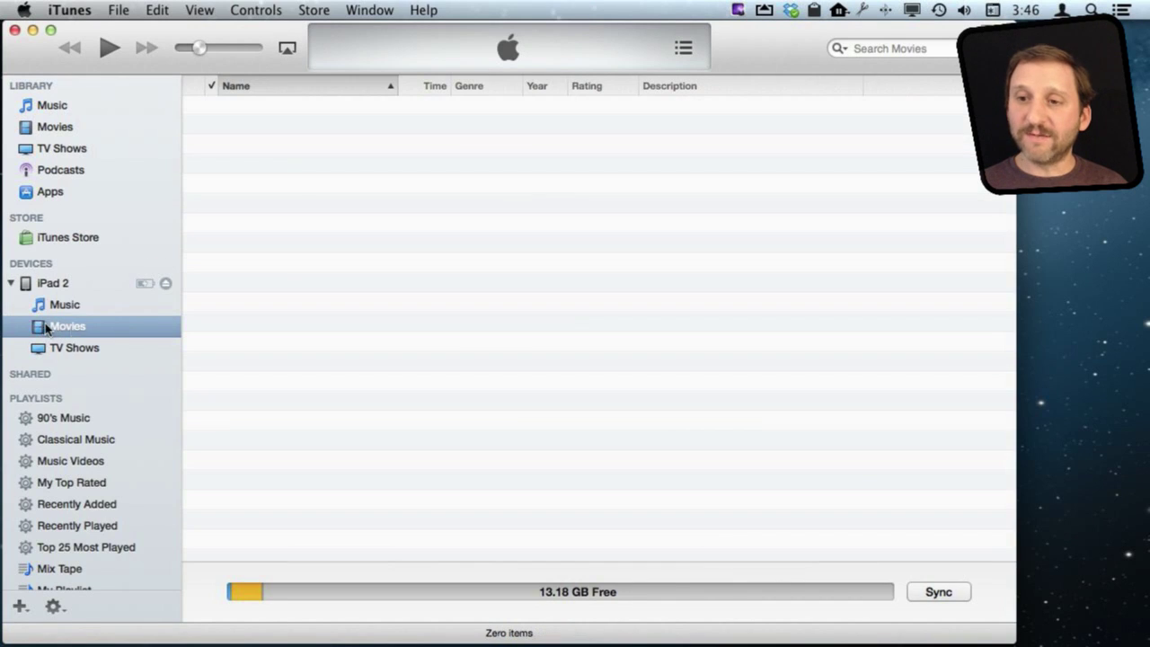
{"action": "left_click", "coordinate": [51, 128]}
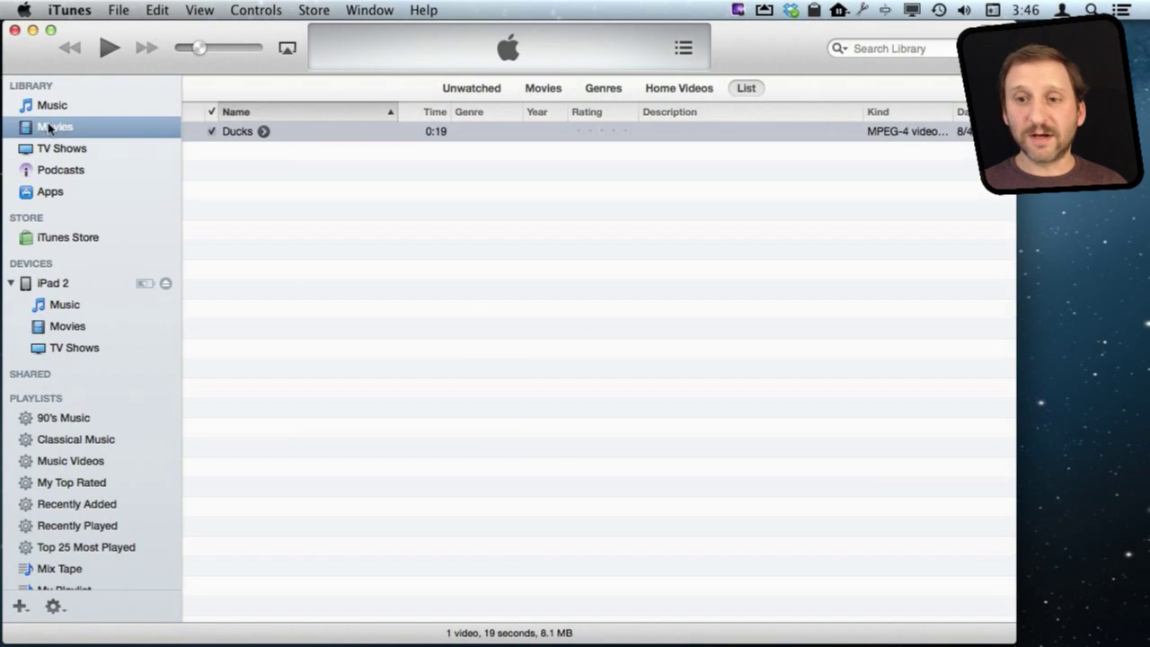
{"action": "mouse_move", "coordinate": [278, 140]}
{"action": "left_mouse_down"}
{"action": "mouse_move", "coordinate": [303, 141]}
{"action": "mouse_move", "coordinate": [113, 308]}
{"action": "mouse_move", "coordinate": [70, 316]}
{"action": "left_mouse_up"}
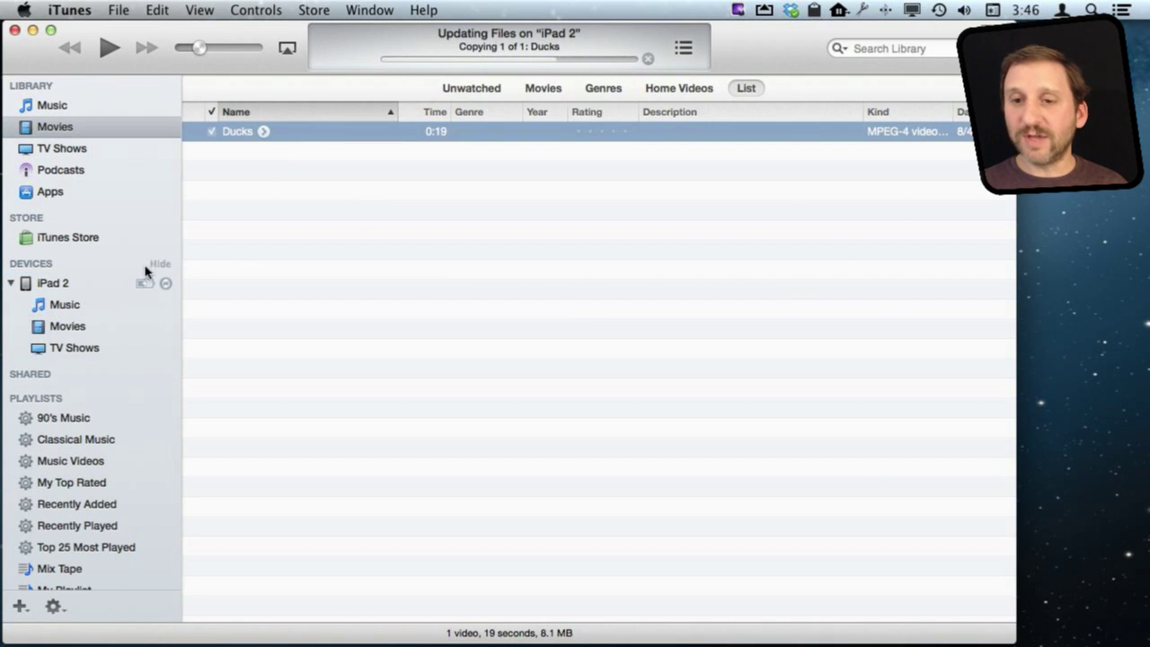
{"action": "left_click", "coordinate": [67, 326]}
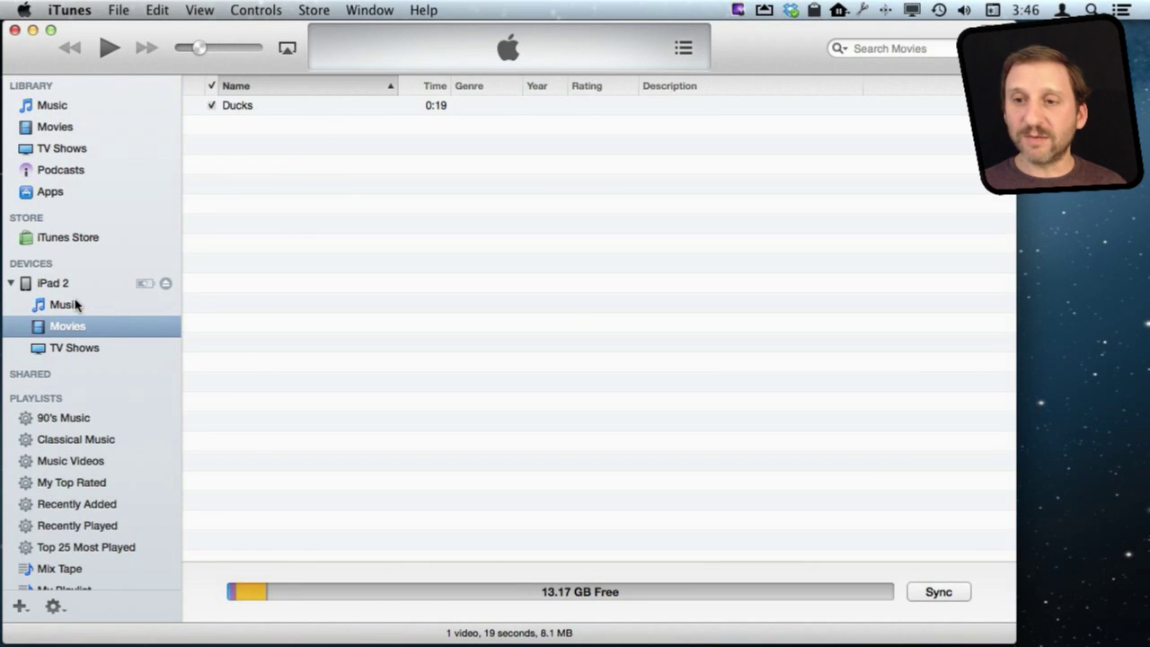
{"action": "left_click", "coordinate": [74, 305]}
{"action": "left_click", "coordinate": [68, 327]}
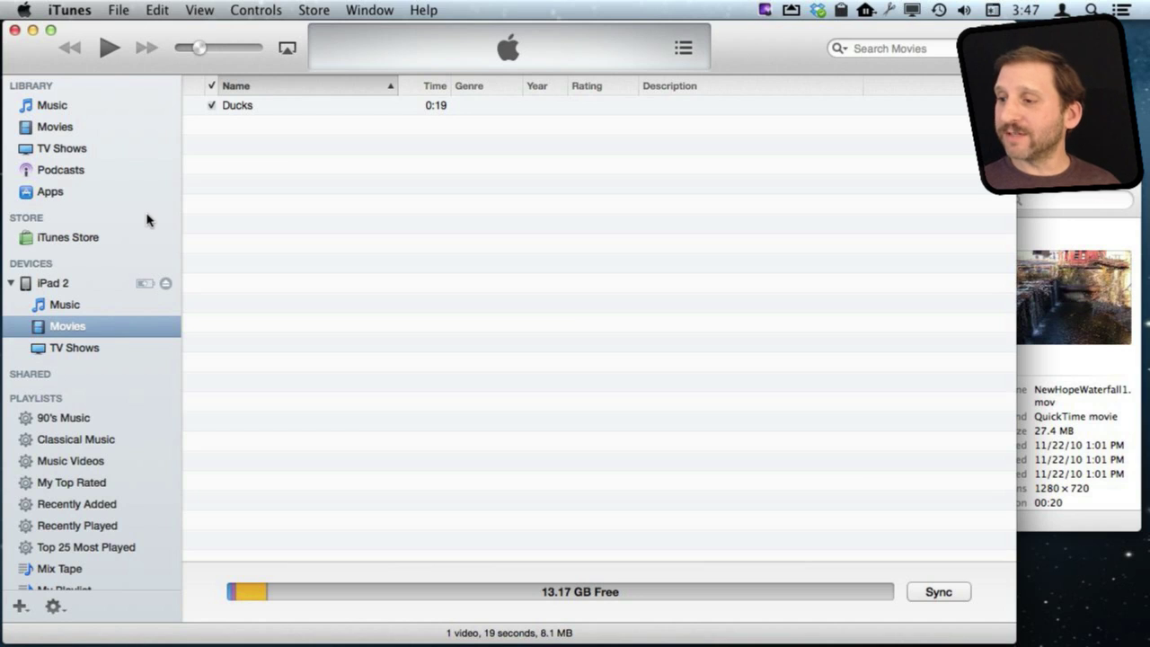
Copy NewHopeWaterfall1.mov from Finder's Sample Video folder onto the iPad 2.
{"action": "left_click", "coordinate": [1038, 196]}
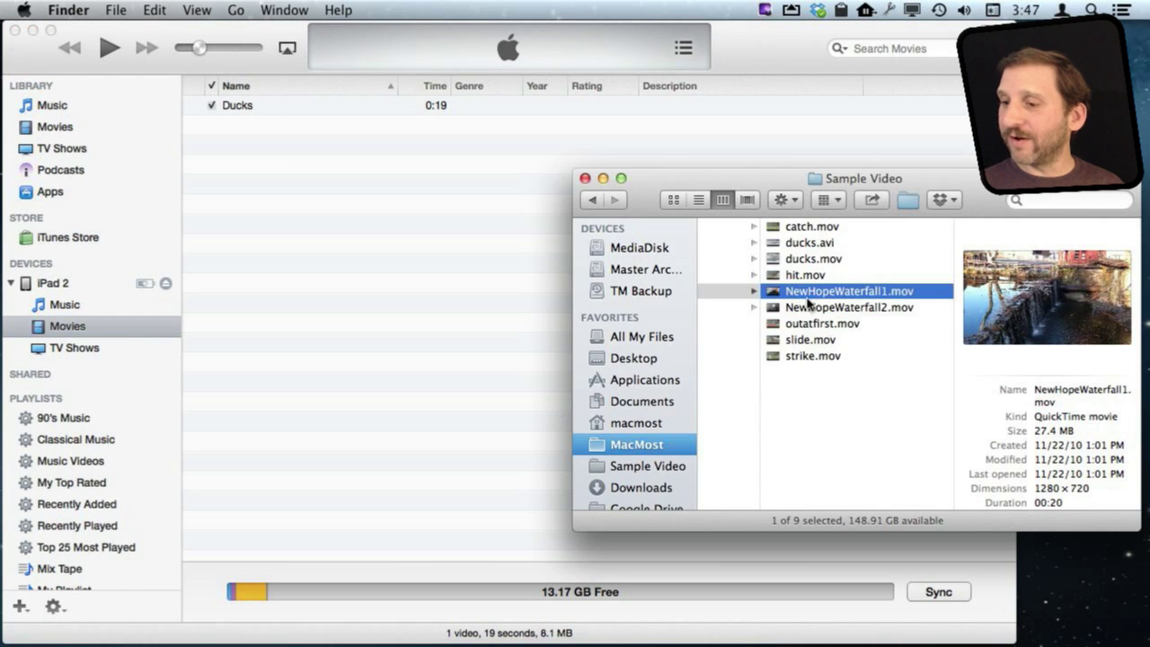
{"action": "mouse_move", "coordinate": [774, 299]}
{"action": "left_mouse_down"}
{"action": "mouse_move", "coordinate": [250, 241]}
{"action": "mouse_move", "coordinate": [63, 319]}
{"action": "left_mouse_up"}
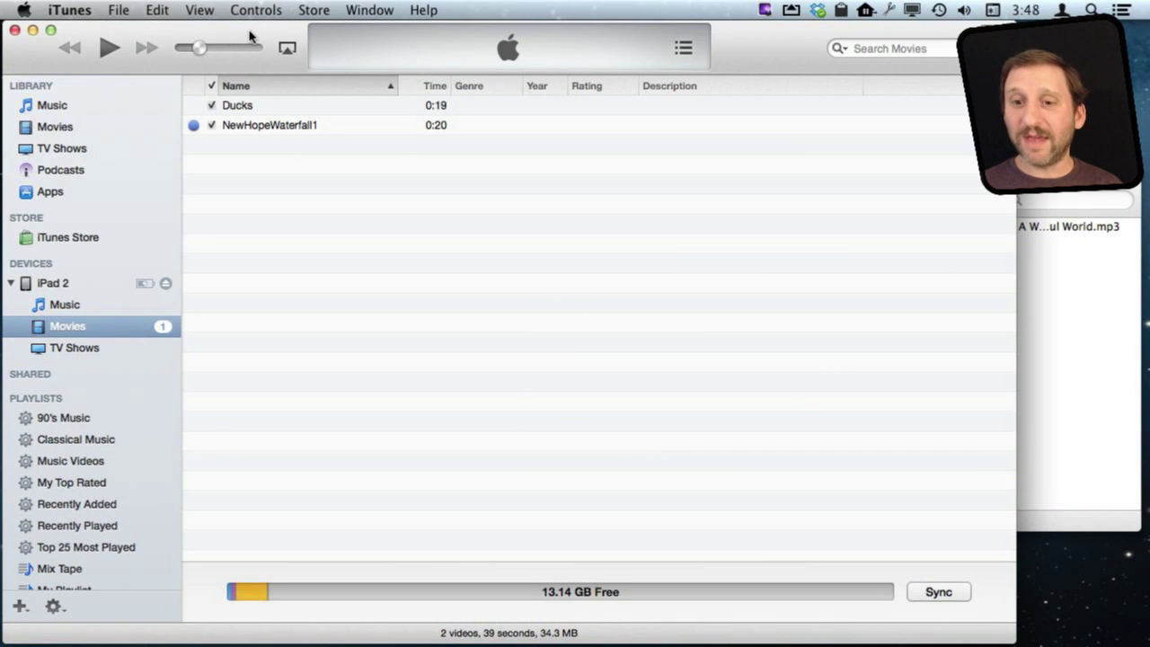
{"action": "left_click", "coordinate": [59, 304]}
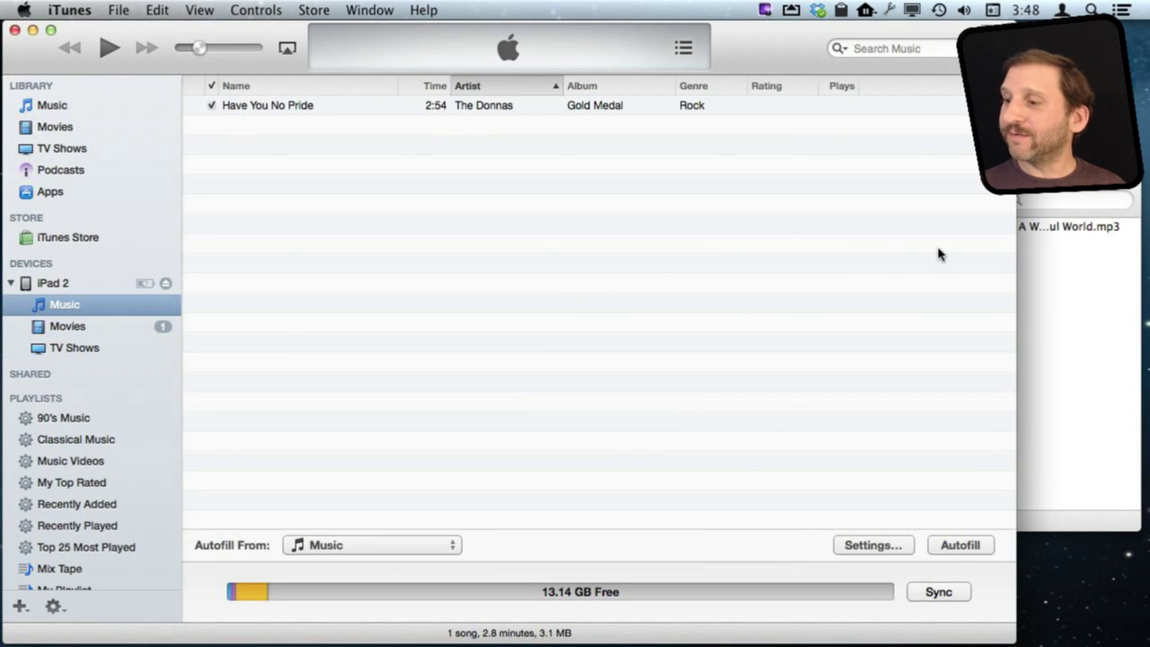
Copy the mp3 from Finder's Sample Audio folder onto the iPad 2's music.
{"action": "left_click", "coordinate": [992, 239]}
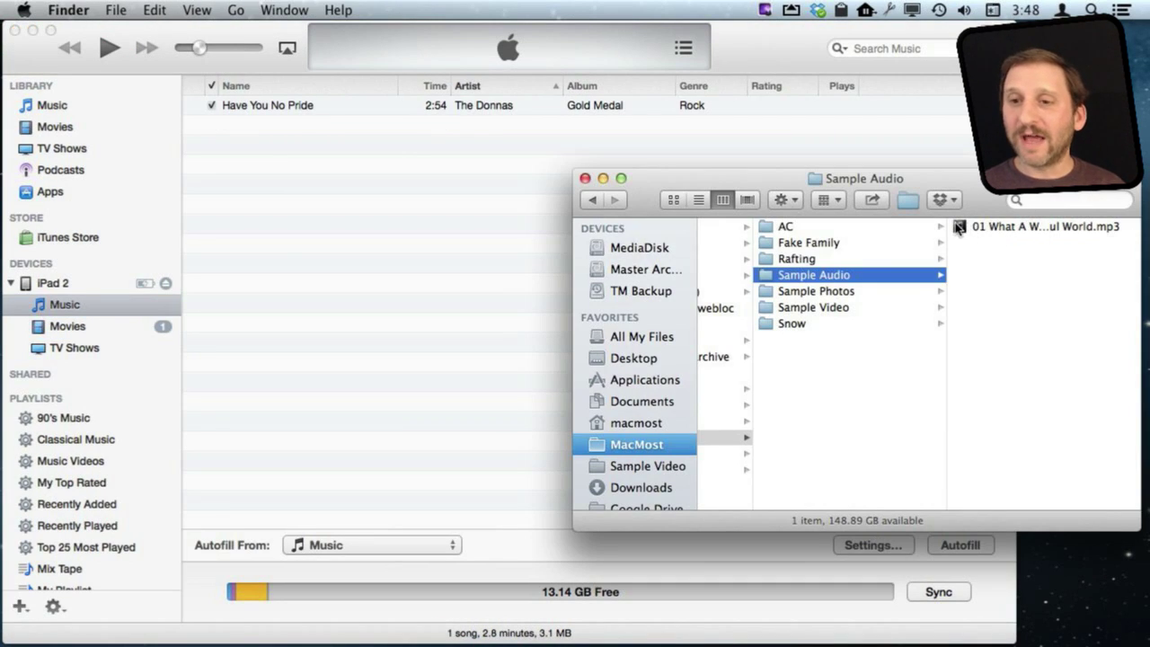
{"action": "mouse_move", "coordinate": [959, 227]}
{"action": "left_mouse_down"}
{"action": "mouse_move", "coordinate": [395, 170]}
{"action": "mouse_move", "coordinate": [63, 282]}
{"action": "mouse_move", "coordinate": [47, 308]}
{"action": "mouse_move", "coordinate": [299, 200]}
{"action": "mouse_move", "coordinate": [139, 299]}
{"action": "mouse_move", "coordinate": [277, 213]}
{"action": "left_mouse_up"}
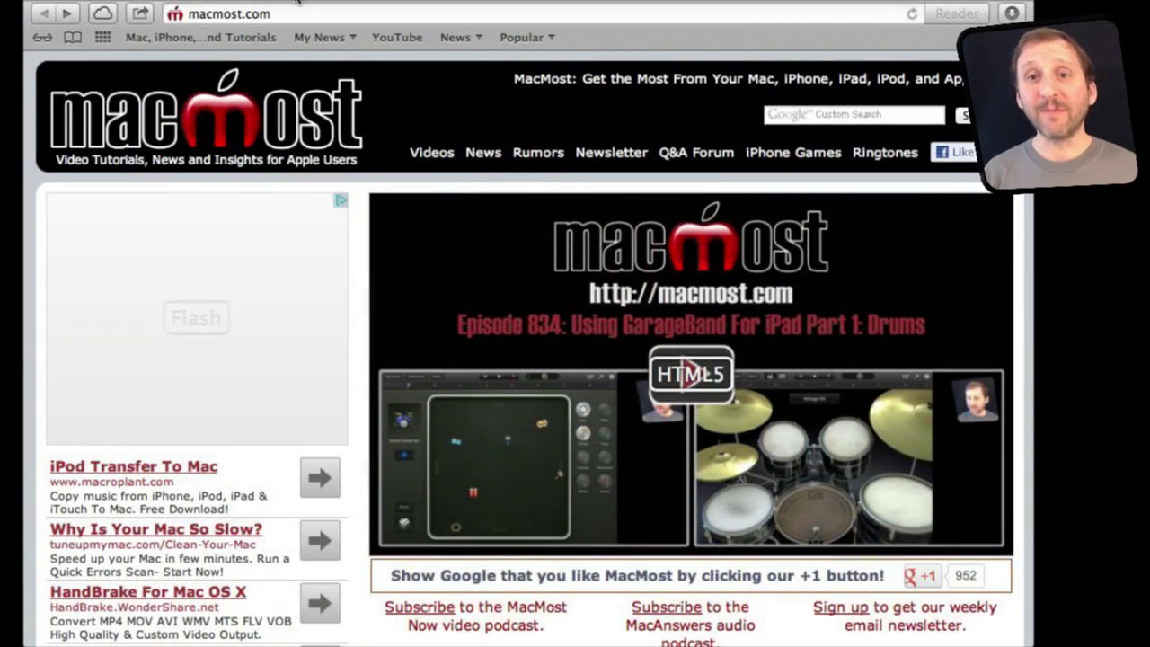
Open the 'MacMost Now 833: 18 Google Search Tricks' article from the macmost.com home page.
{"action": "scroll", "coordinate": [495, 359], "scroll_direction": "down", "scroll_amount": 10}
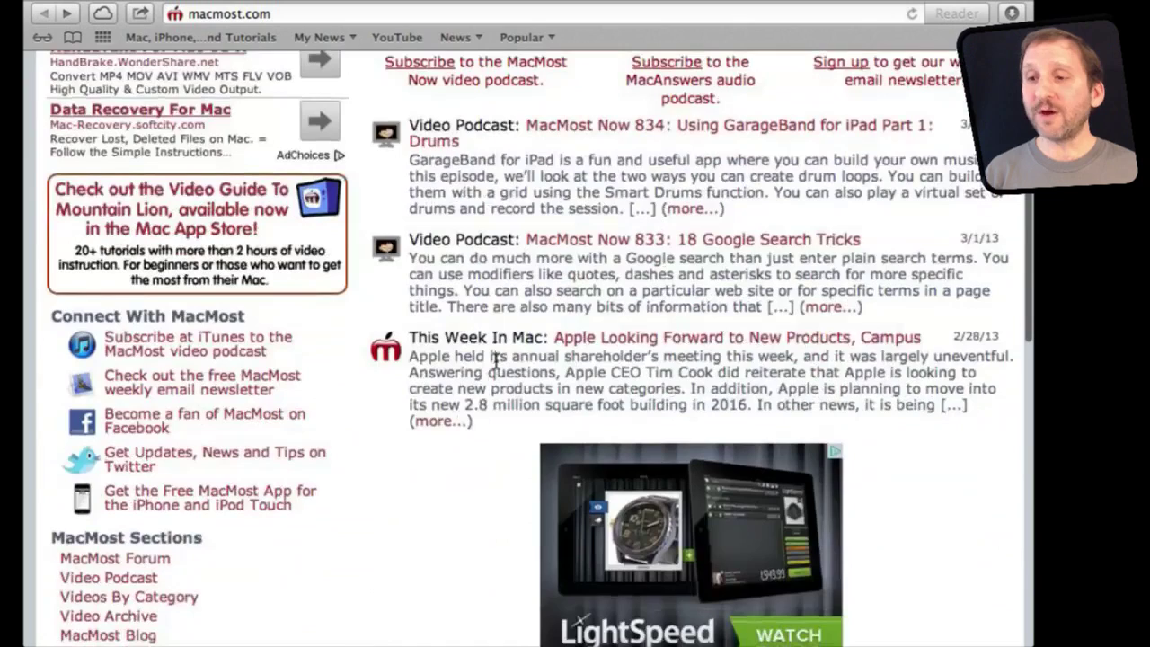
{"action": "left_click", "coordinate": [581, 242]}
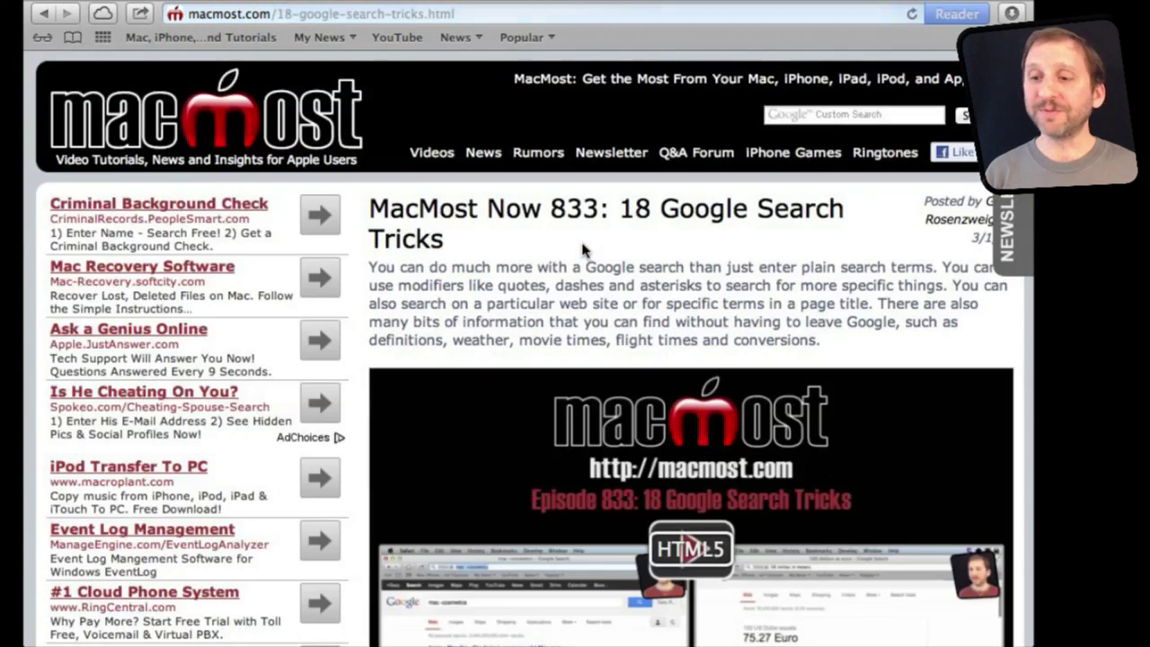
{"action": "scroll", "coordinate": [575, 345], "scroll_direction": "down", "scroll_amount": 6}
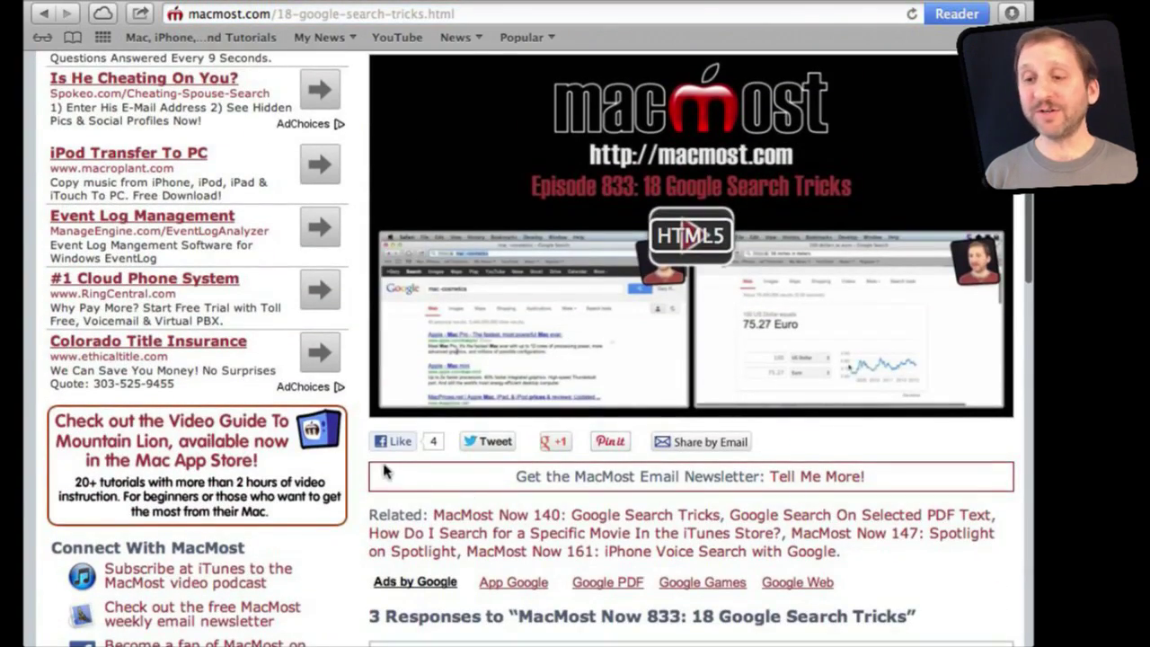